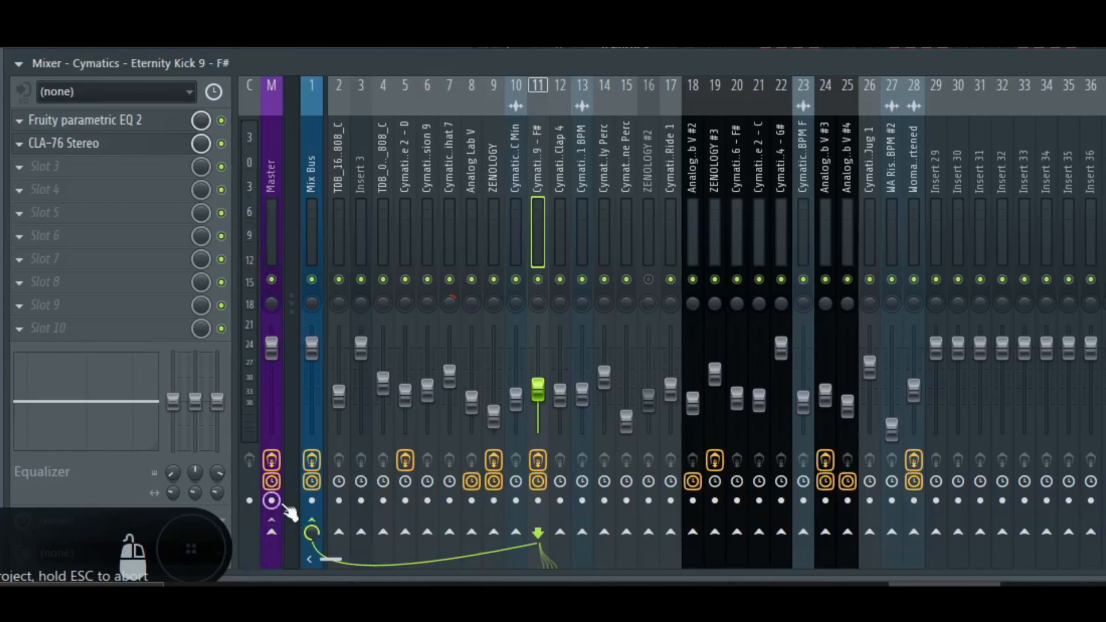
# Step: Inspect the routing options of the Mix Bus track and the effect chains on the Mix Bus and Master tracks
pyautogui.rightClick(311, 527)
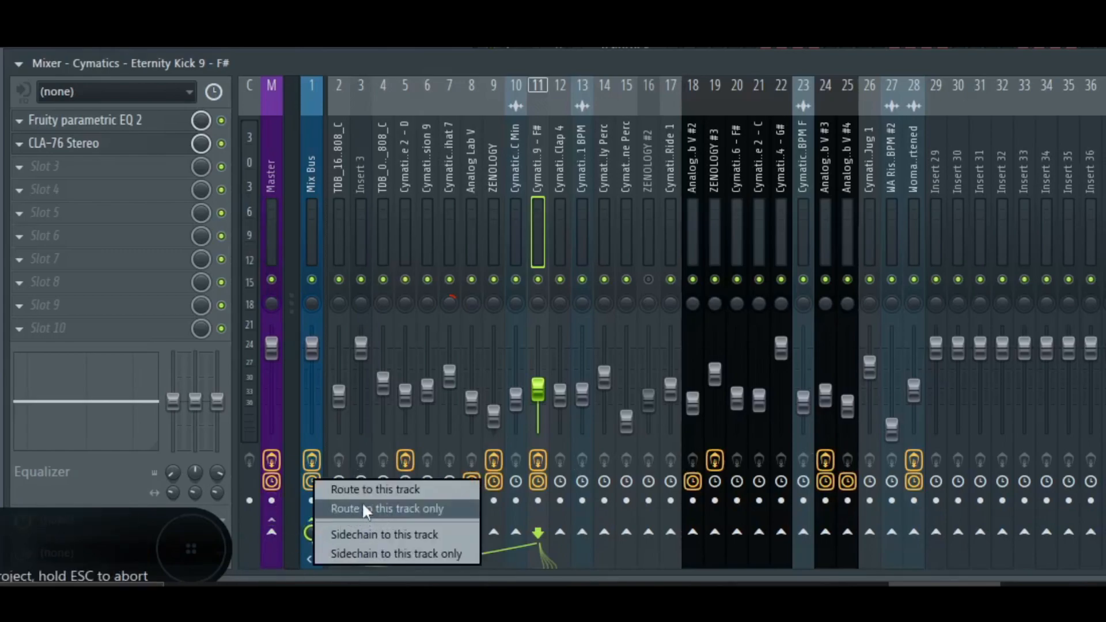
pyautogui.click(428, 56)
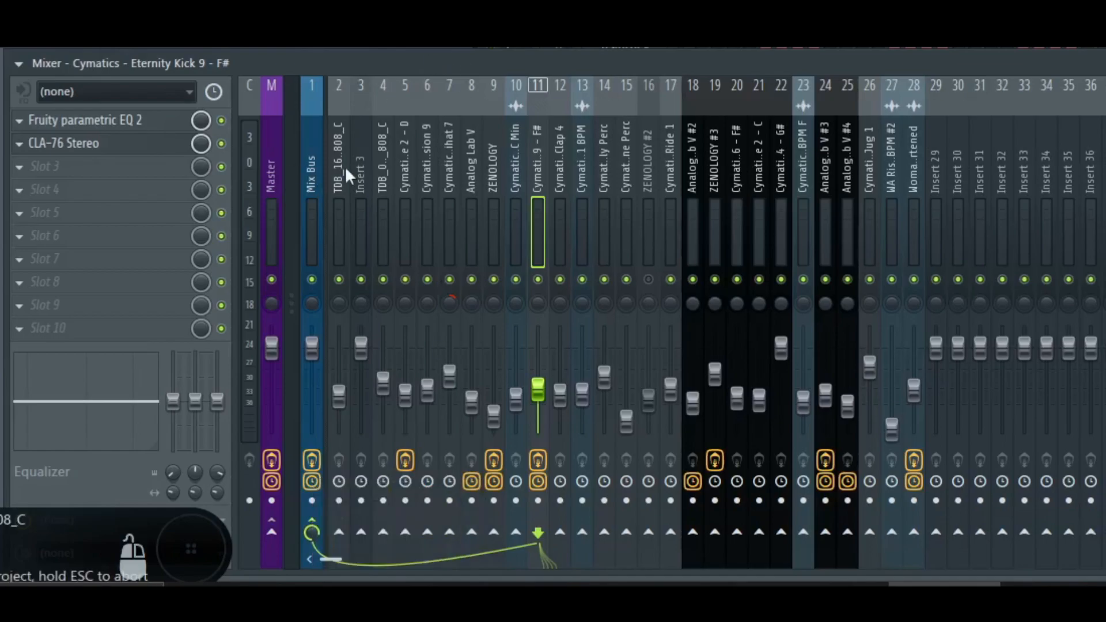
pyautogui.click(310, 171)
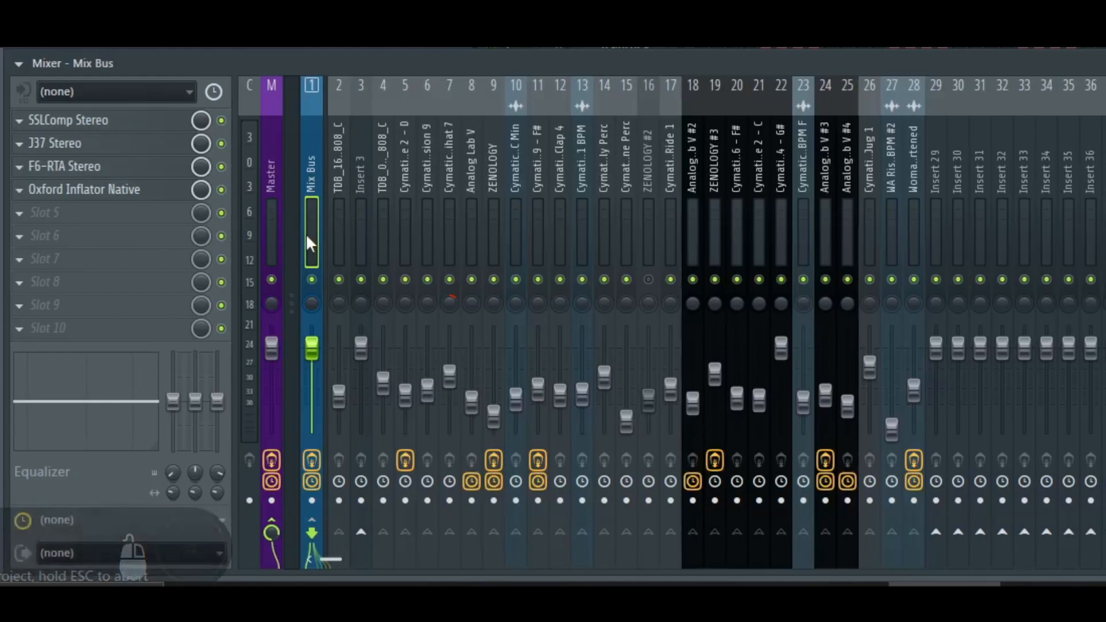
pyautogui.click(273, 158)
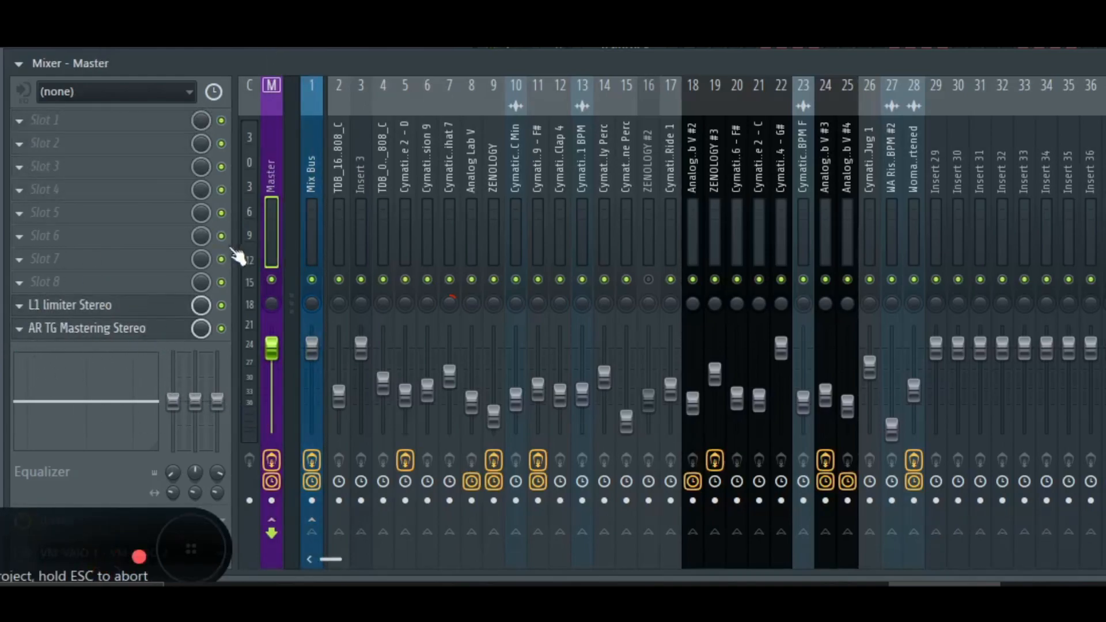
pyautogui.hscroll(2, 270, 231)
pyautogui.hscroll(-2, 258, 215)
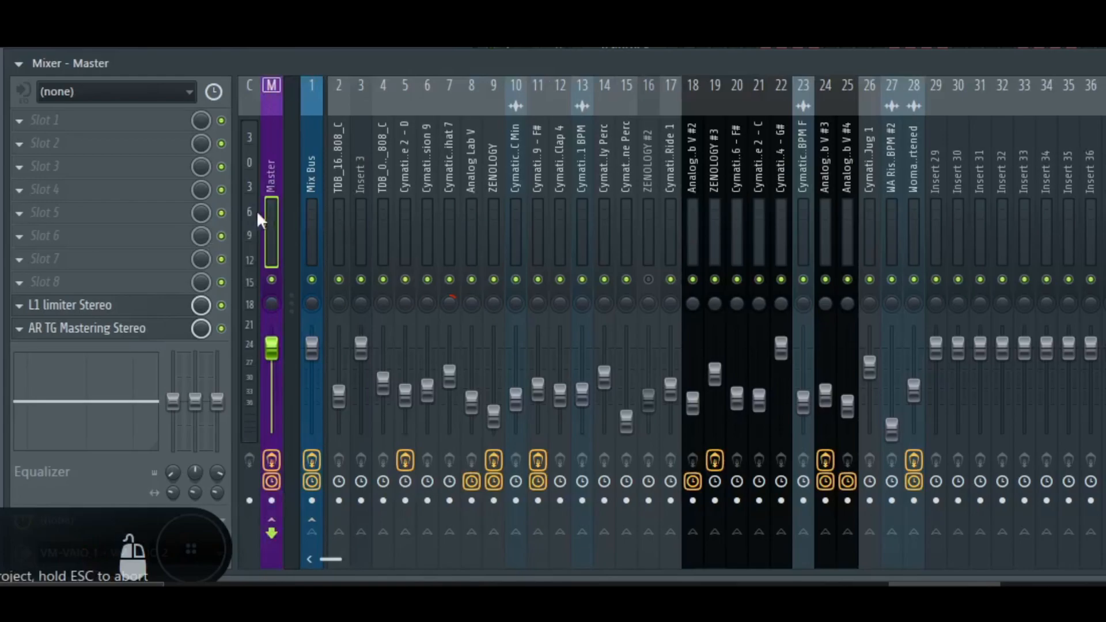
pyautogui.click(312, 216)
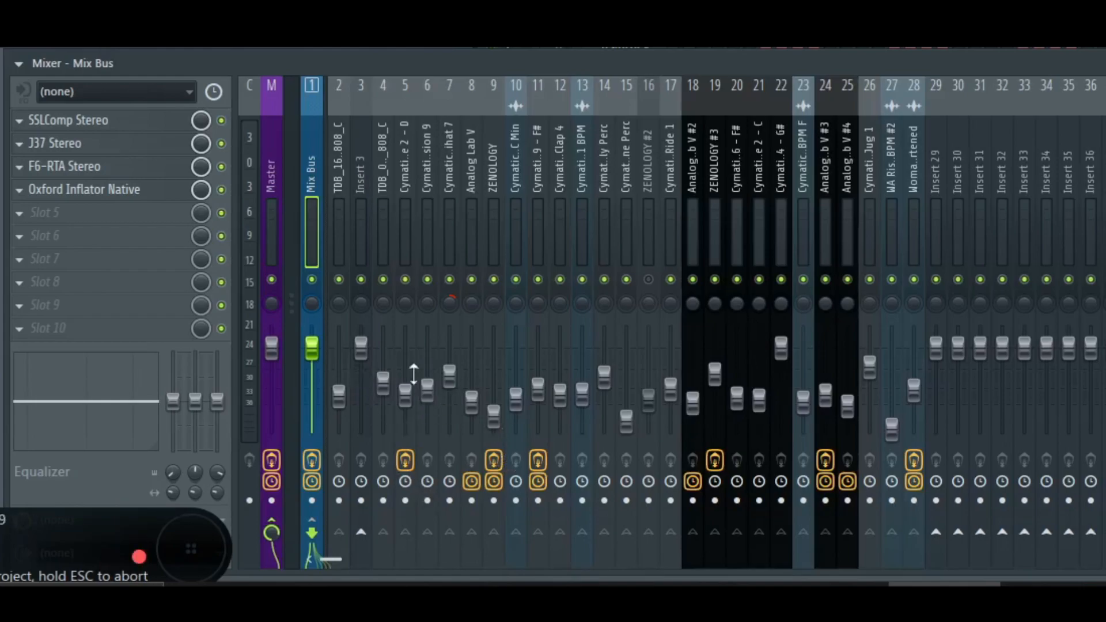
# Step: Bypass all four effects on the Mix Bus and both effects on the Master track, and save the project
pyautogui.click(223, 143)
pyautogui.click(223, 122)
pyautogui.click(271, 222)
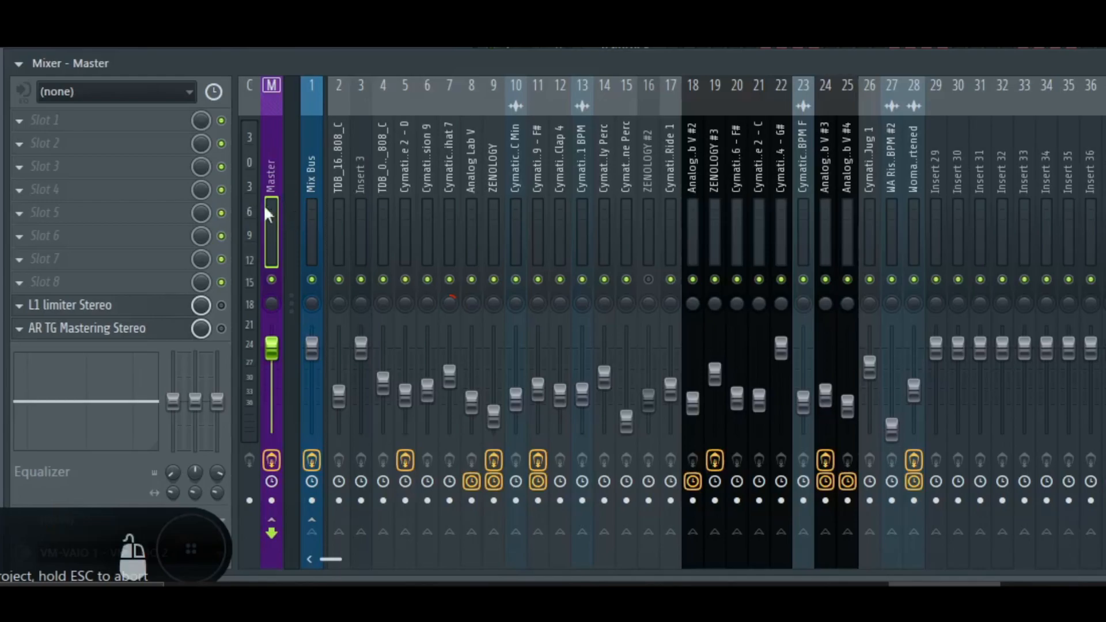
pyautogui.click(318, 226)
pyautogui.press('F1')
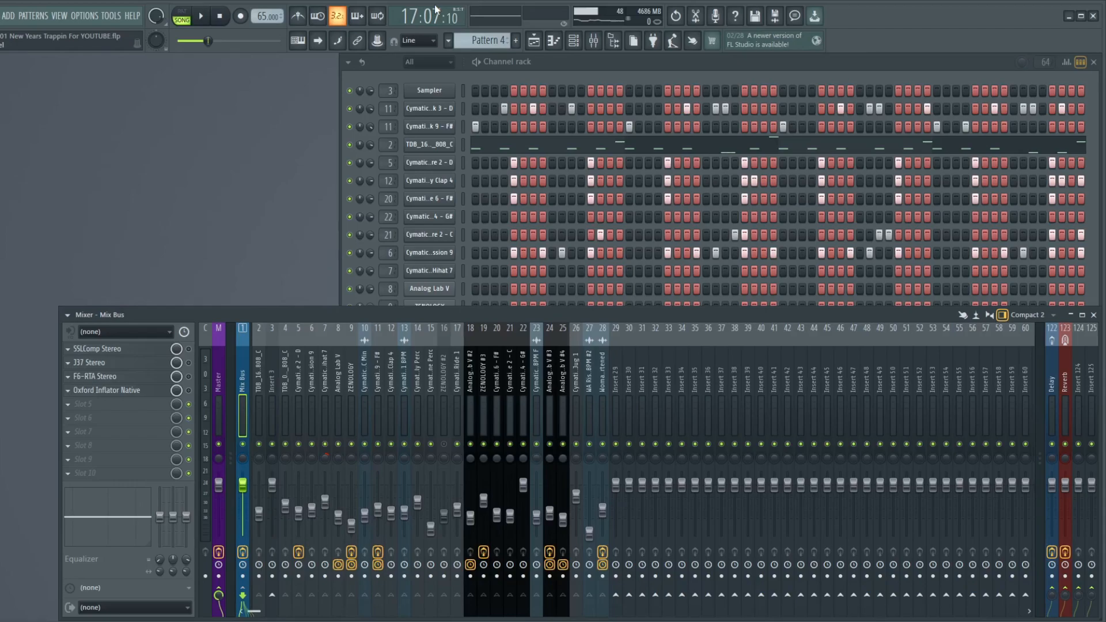
pyautogui.hotkey('ctrl', 's')
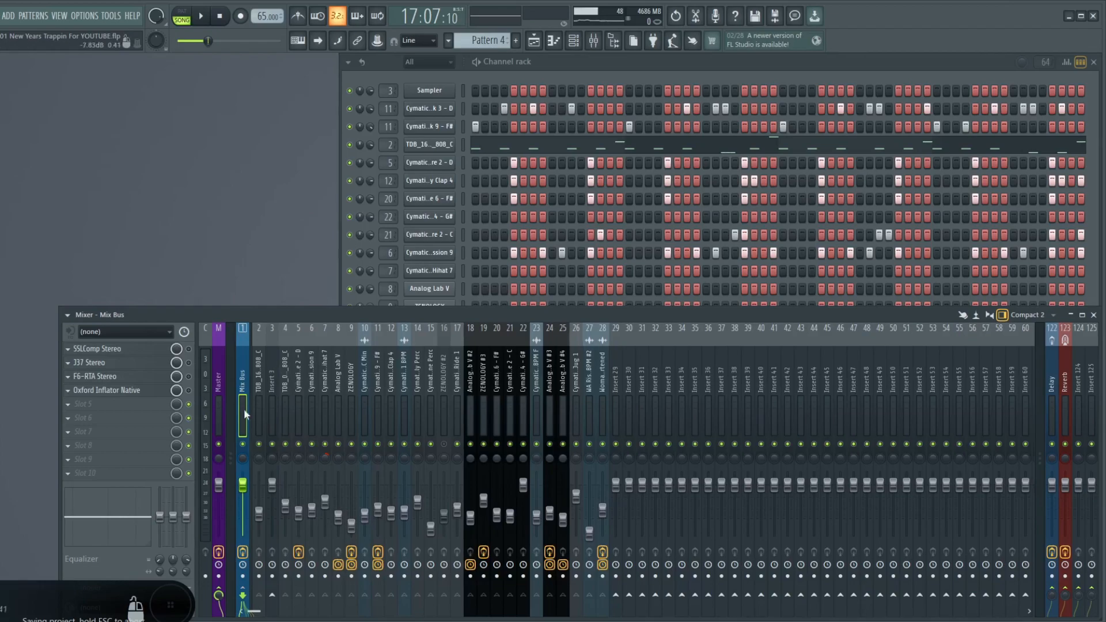
# Step: Open the SSLComp on the Mix Bus to examine its ratio, attack and release, and move its window clear of the mixer
pyautogui.click(140, 353)
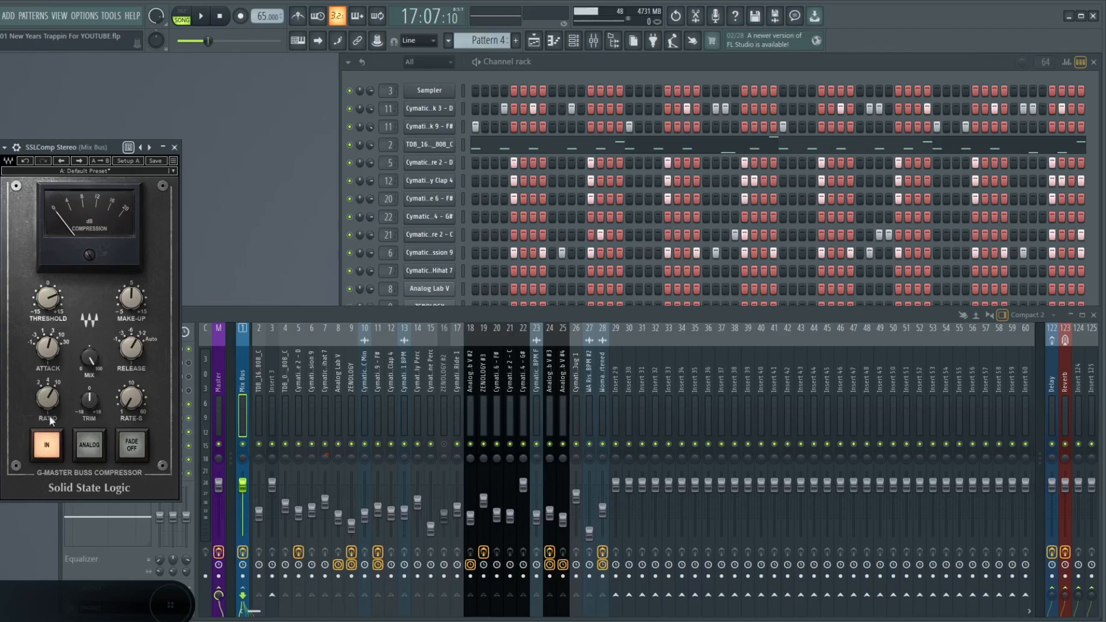
pyautogui.moveTo(49, 410)
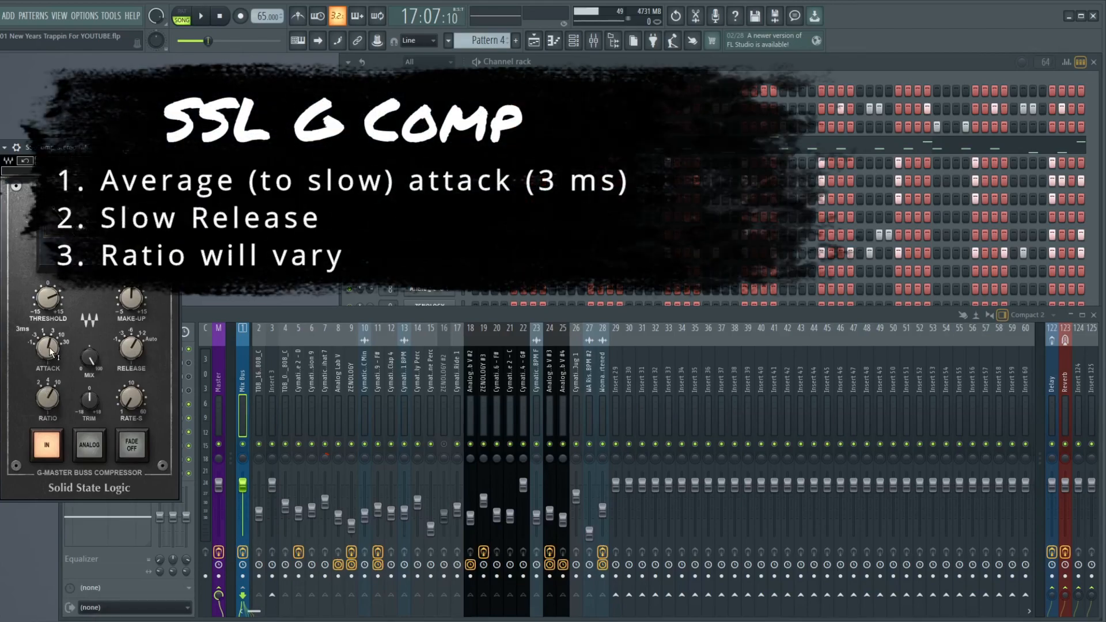
pyautogui.moveTo(49, 349)
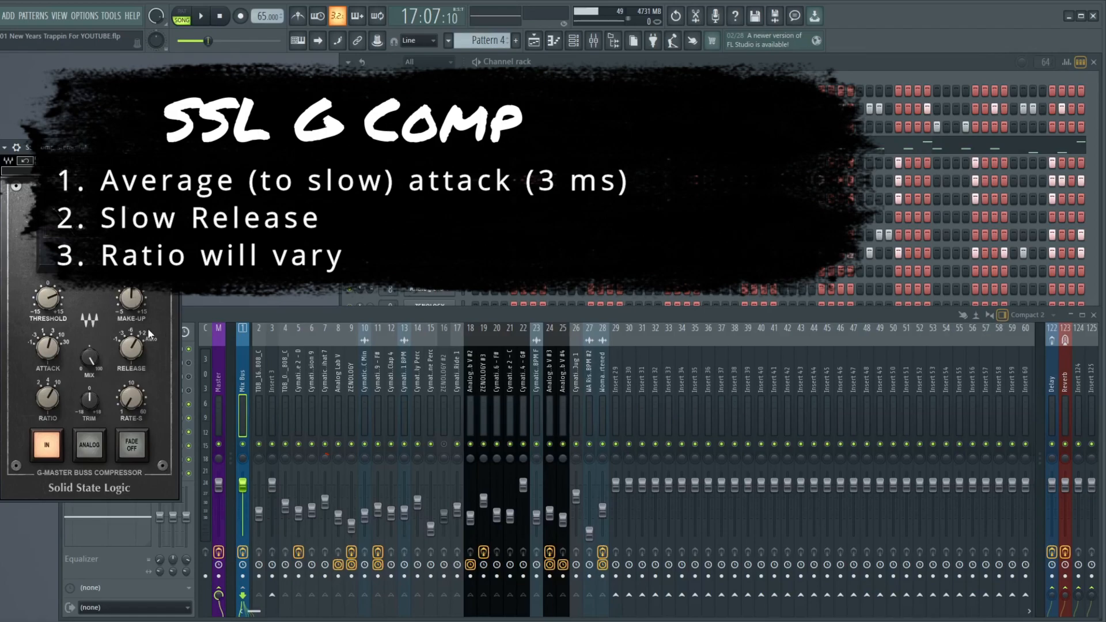
pyautogui.hotkey('ctrl', 's')
pyautogui.moveTo(101, 144); pyautogui.dragTo(64, 57)
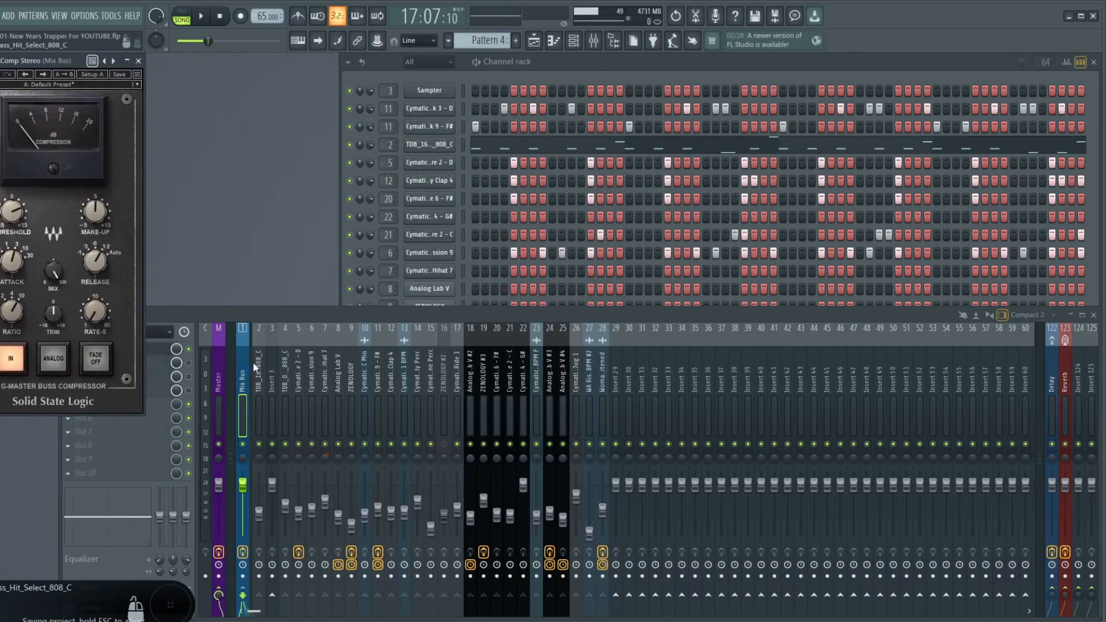
# Step: Play the song while switching the Mix Bus SSLComp in and out to compare the sound, and save the project
pyautogui.click(189, 362)
pyautogui.press('space')
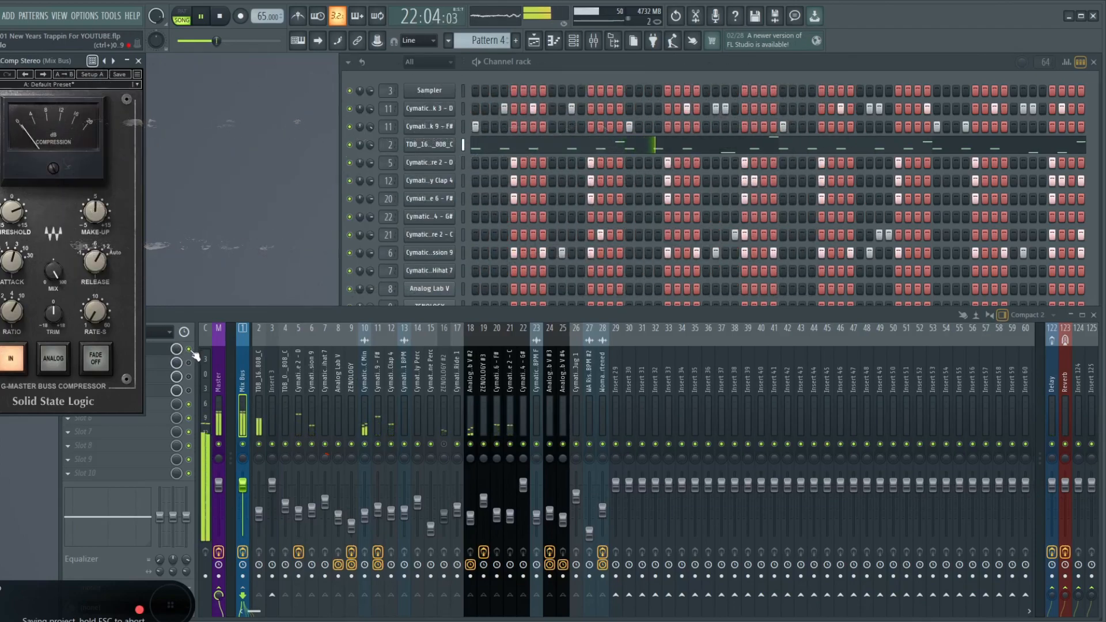
pyautogui.click(191, 349)
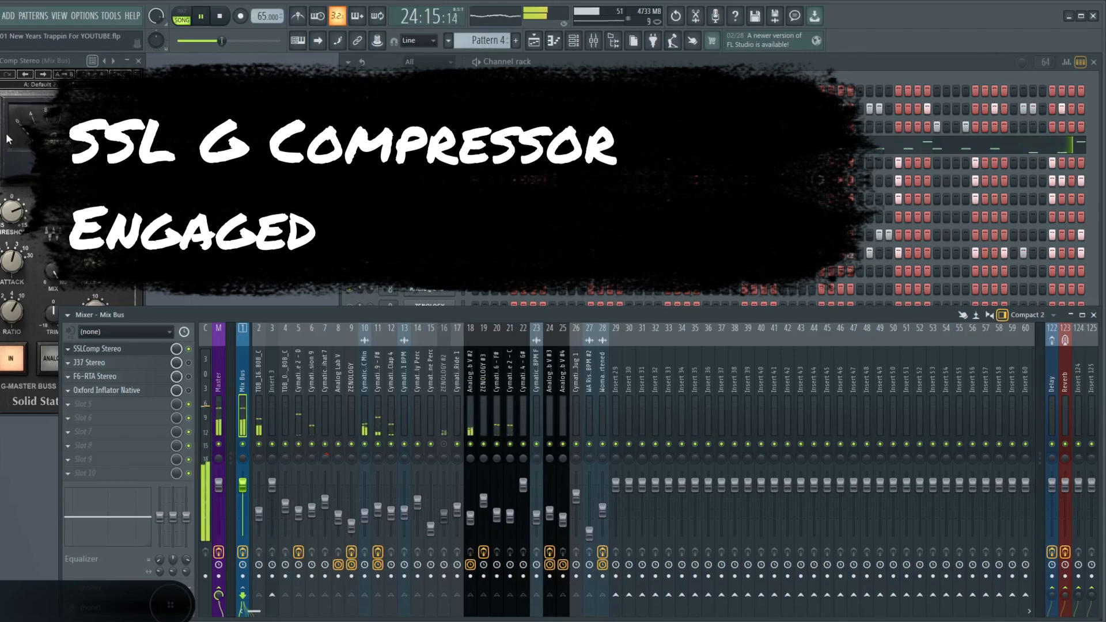
pyautogui.press('space')
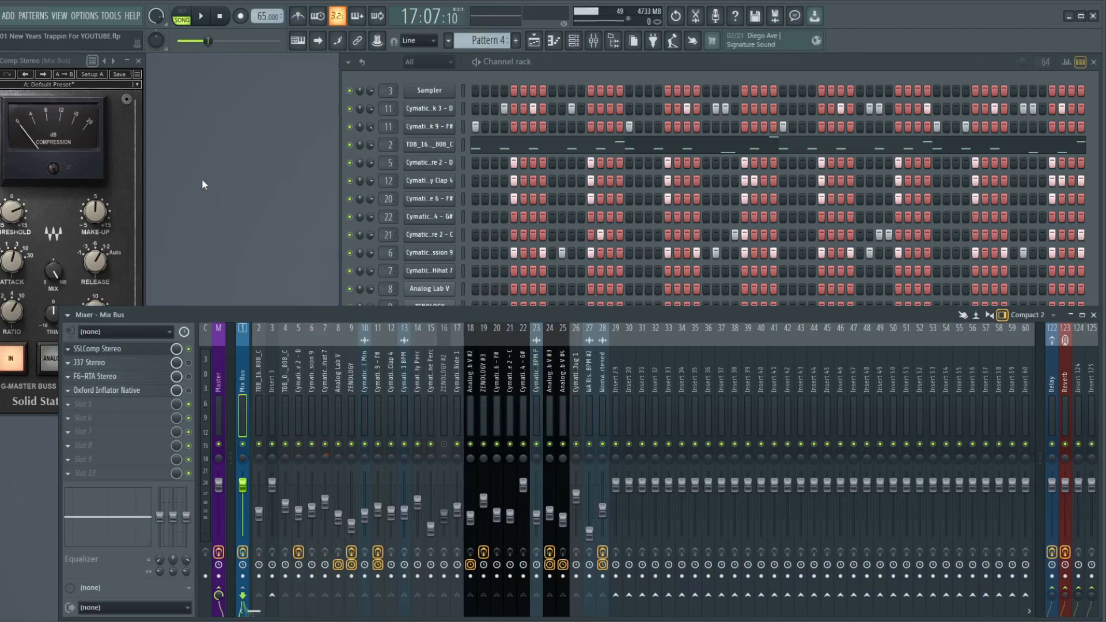
pyautogui.hotkey('ctrl', 's')
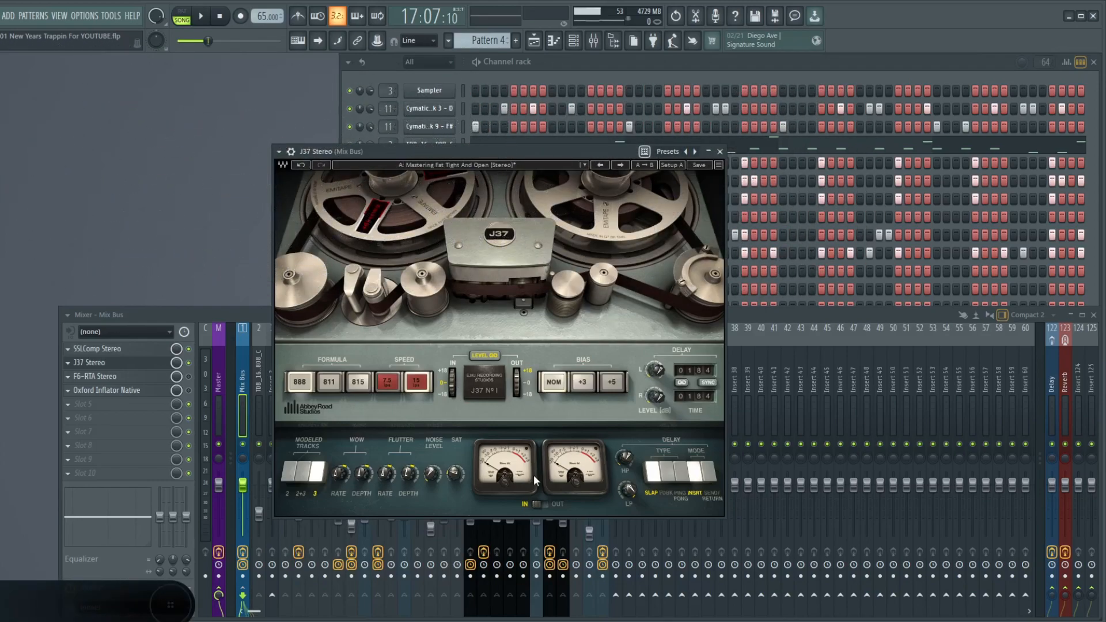
# Step: Move the J37 window clear of the mixer, audition the song through the J37 on the Mix Bus, and close its window
pyautogui.hotkey('ctrl', 's')
pyautogui.moveTo(492, 158); pyautogui.dragTo(176, 68)
pyautogui.click(436, 314)
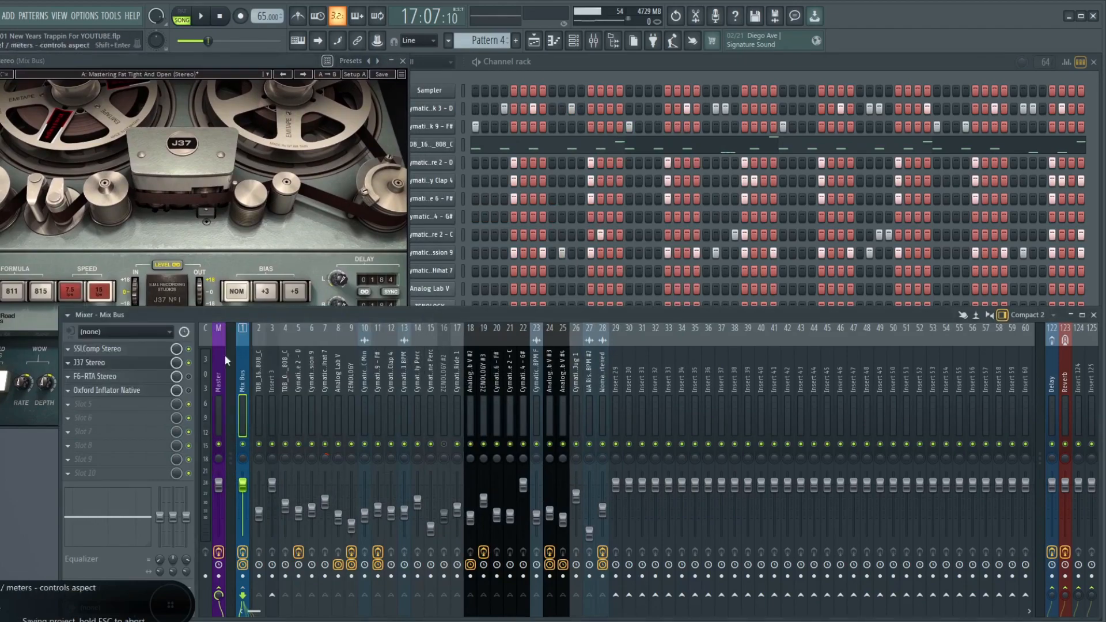
pyautogui.press('space')
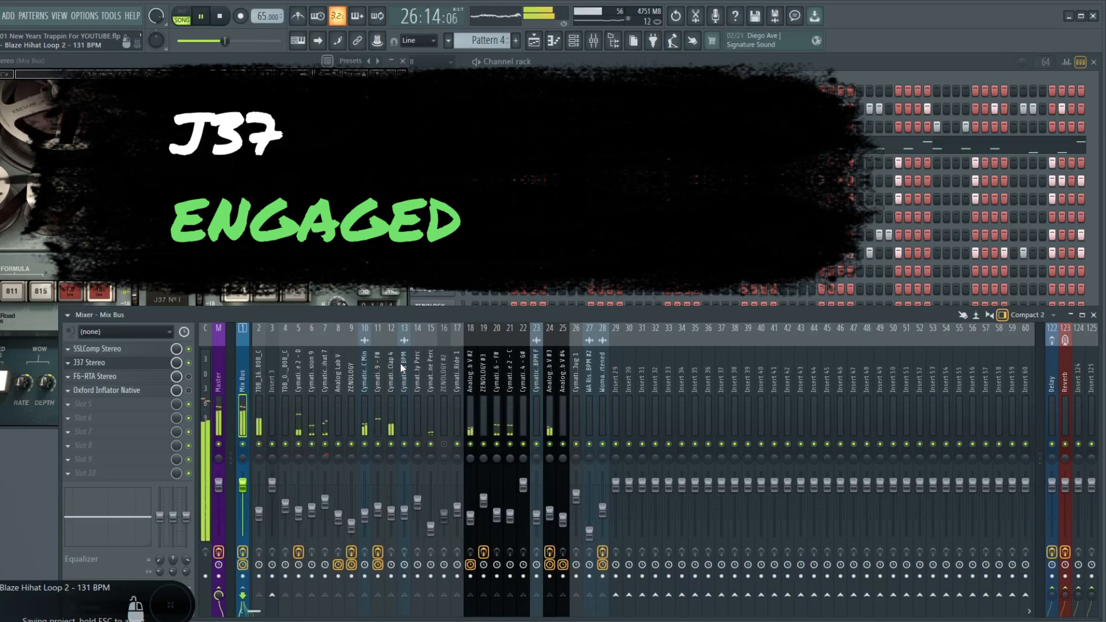
pyautogui.press('space')
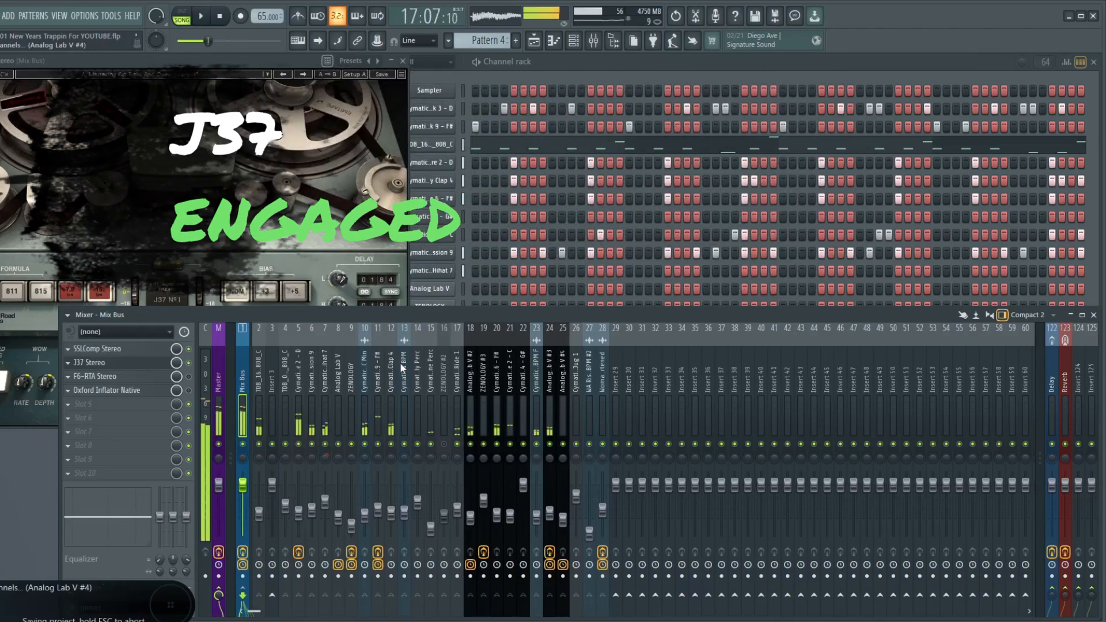
pyautogui.hotkey('ctrl', 's')
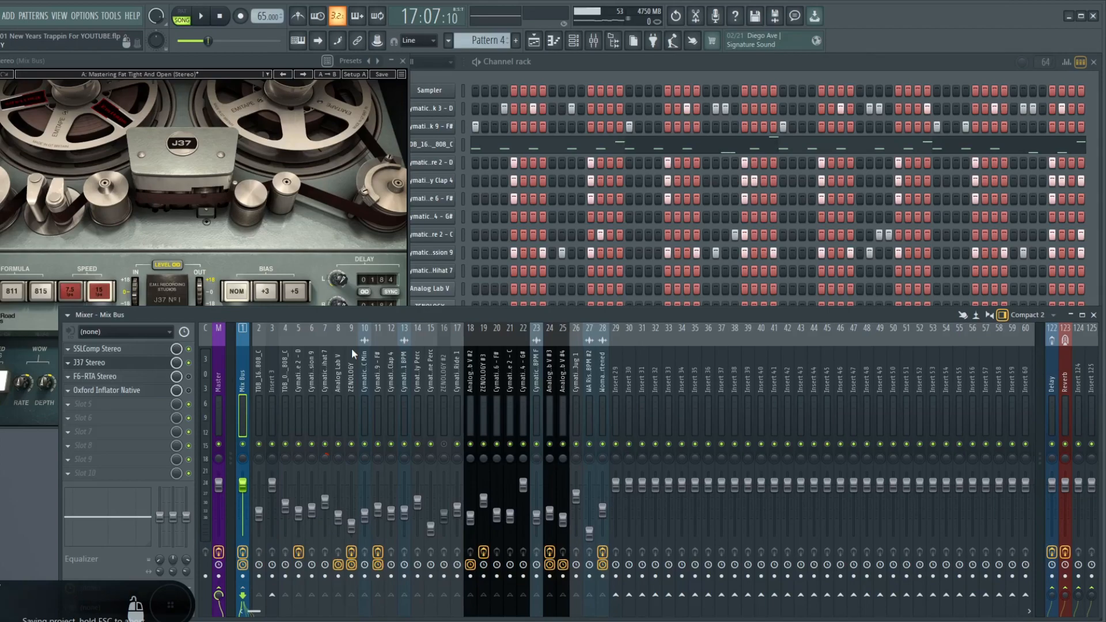
pyautogui.click(403, 61)
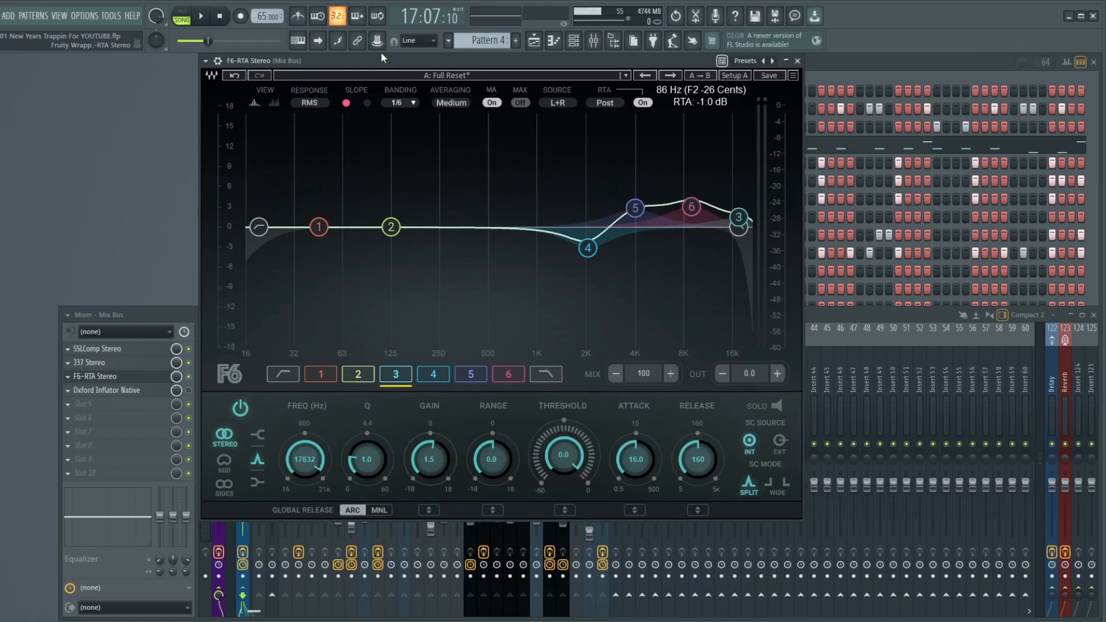
# Step: Toggle the F6-RTA equalizer's bypass on the Mix Bus and play the song to audition its effect
pyautogui.hotkey('ctrl', 's')
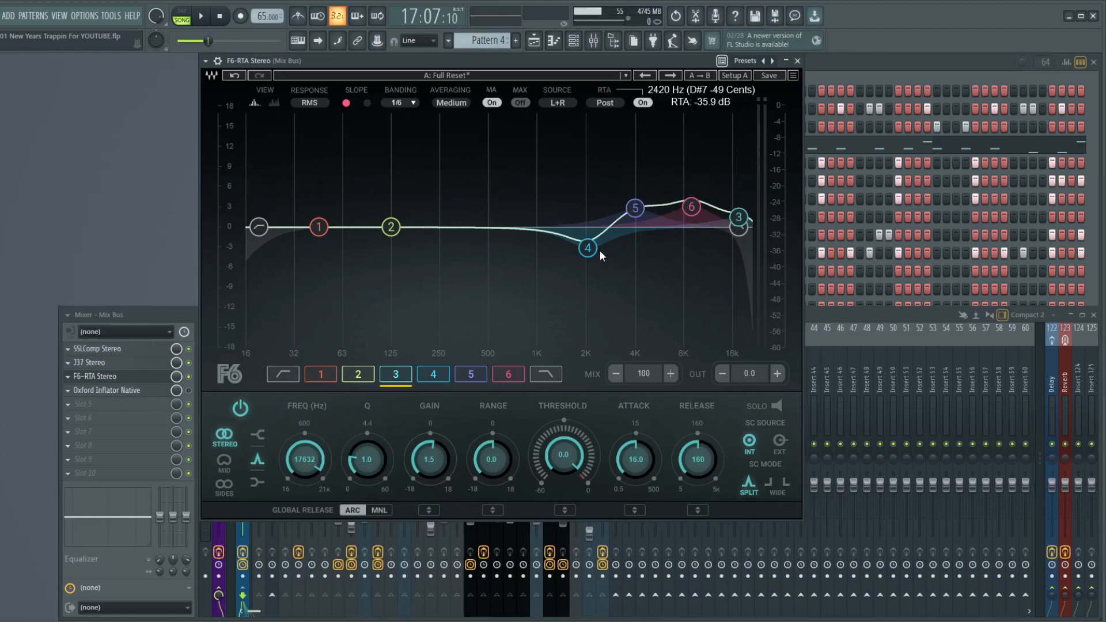
pyautogui.hotkey('ctrl', 's')
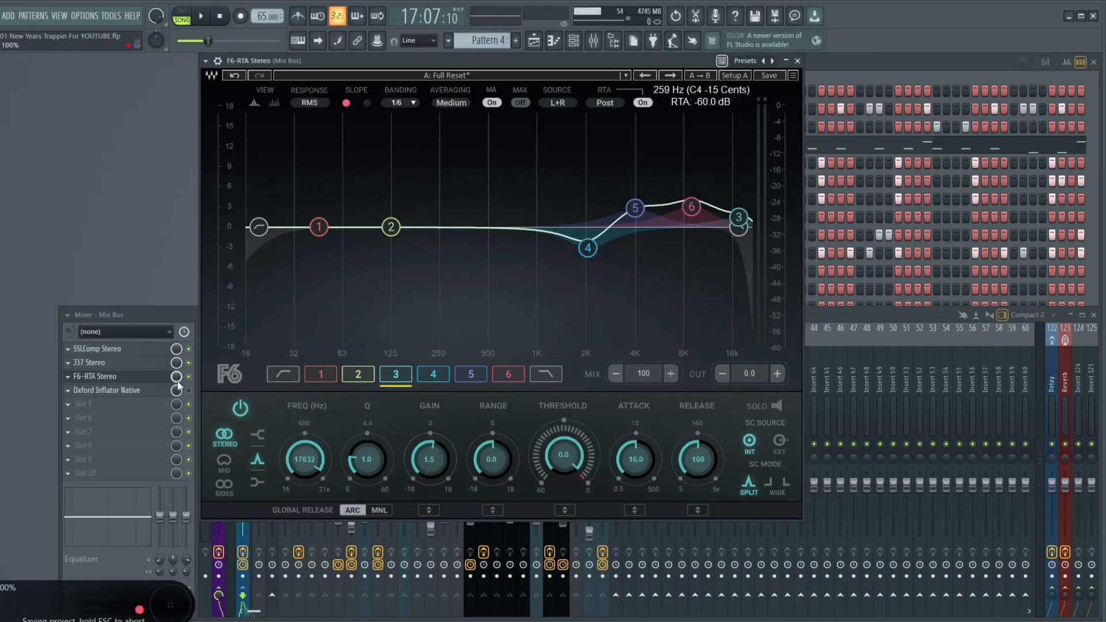
pyautogui.click(190, 376)
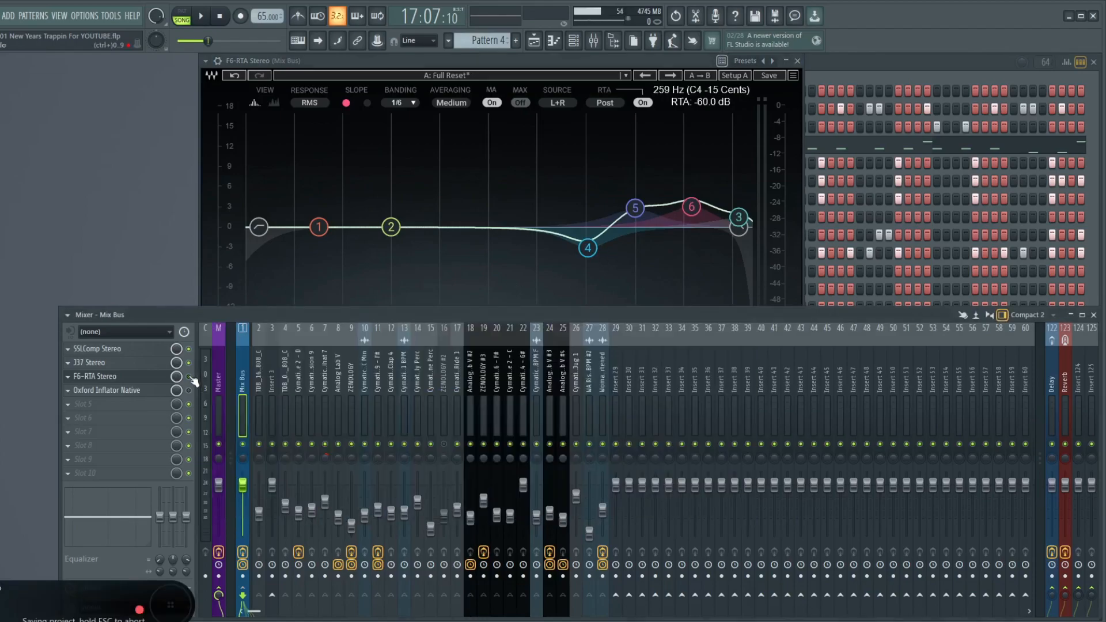
pyautogui.press('space')
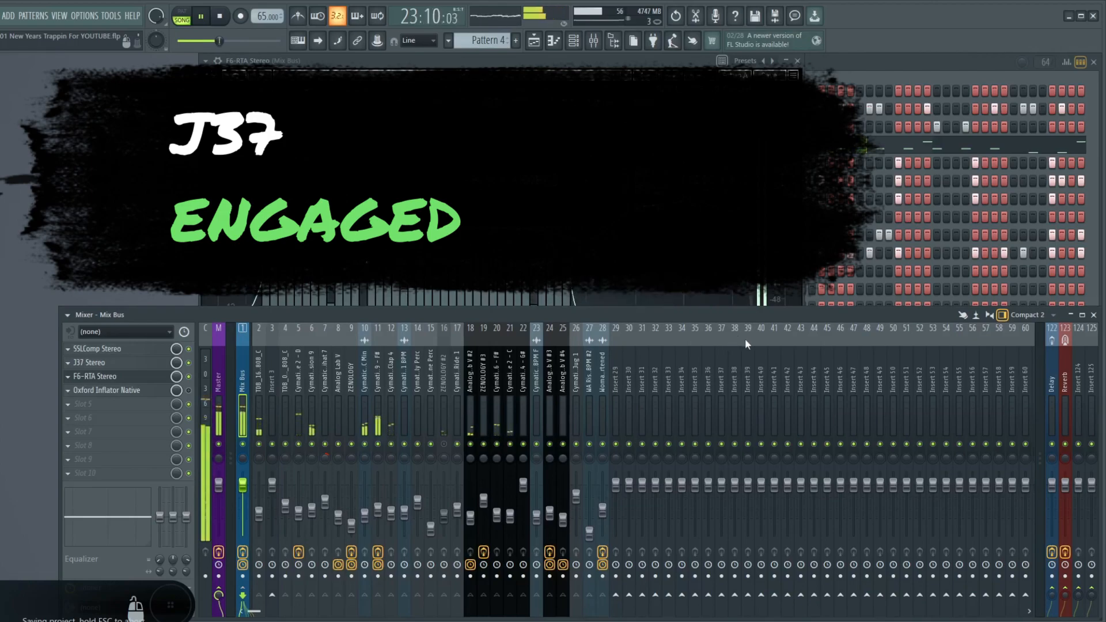
pyautogui.press('space')
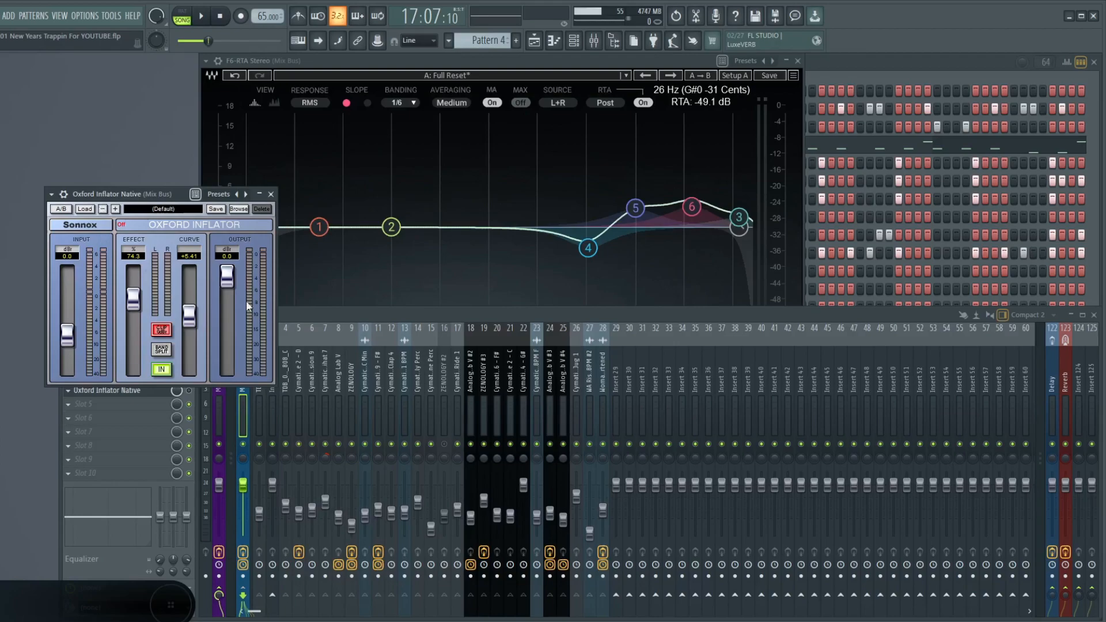
# Step: Close the F6-RTA window, leaving the Oxford Inflator open, and save the project
pyautogui.hotkey('ctrl', 's')
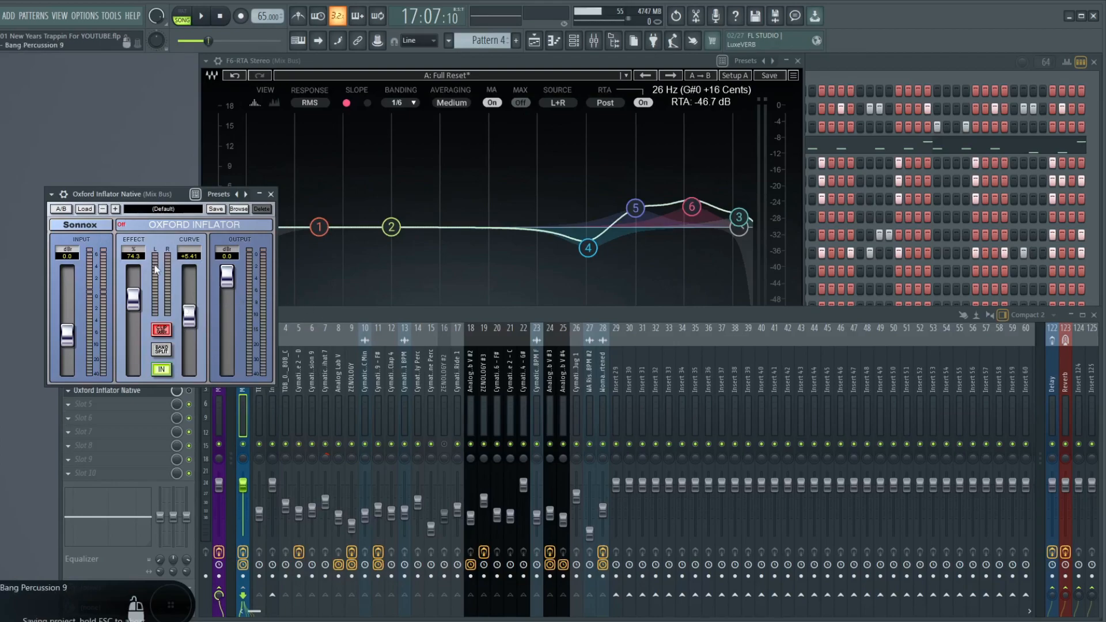
pyautogui.hotkey('ctrl', 's')
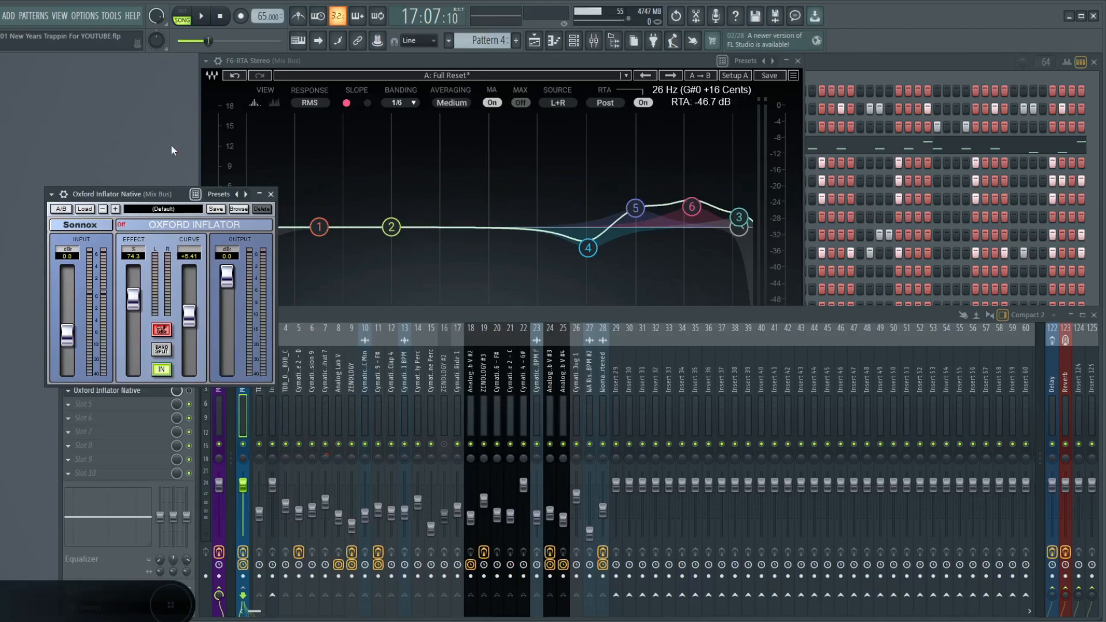
pyautogui.click(798, 61)
pyautogui.hotkey('ctrl', 's')
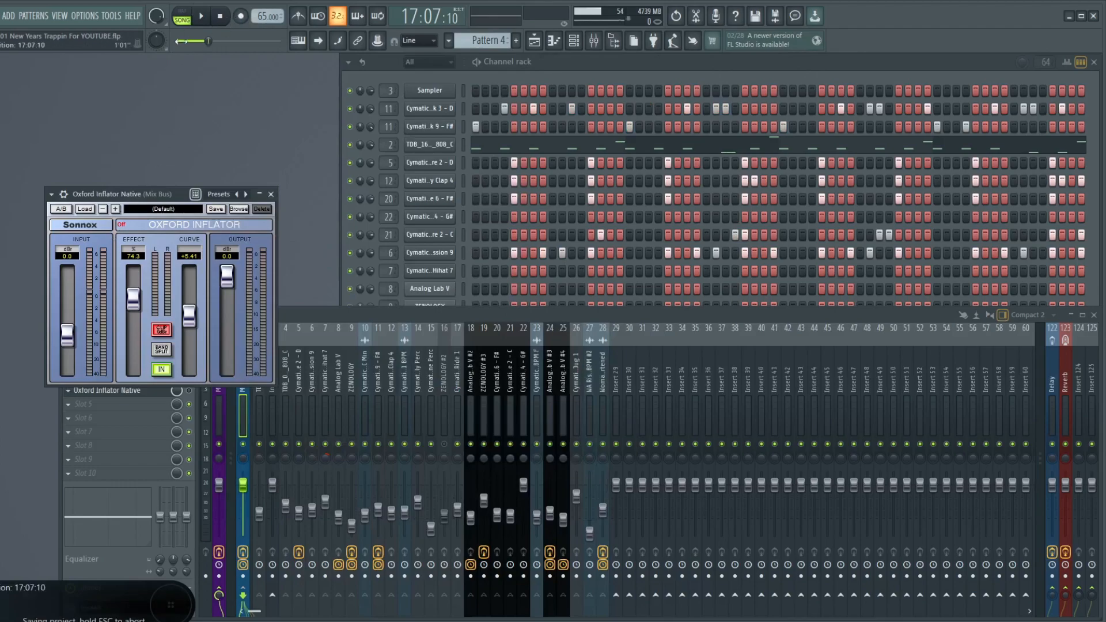
# Step: Play the song with the Oxford Inflator window moved clear of the mixer, bypassing and re-engaging the plugin to compare the sound
pyautogui.click(200, 19)
pyautogui.moveTo(176, 194); pyautogui.dragTo(220, 132)
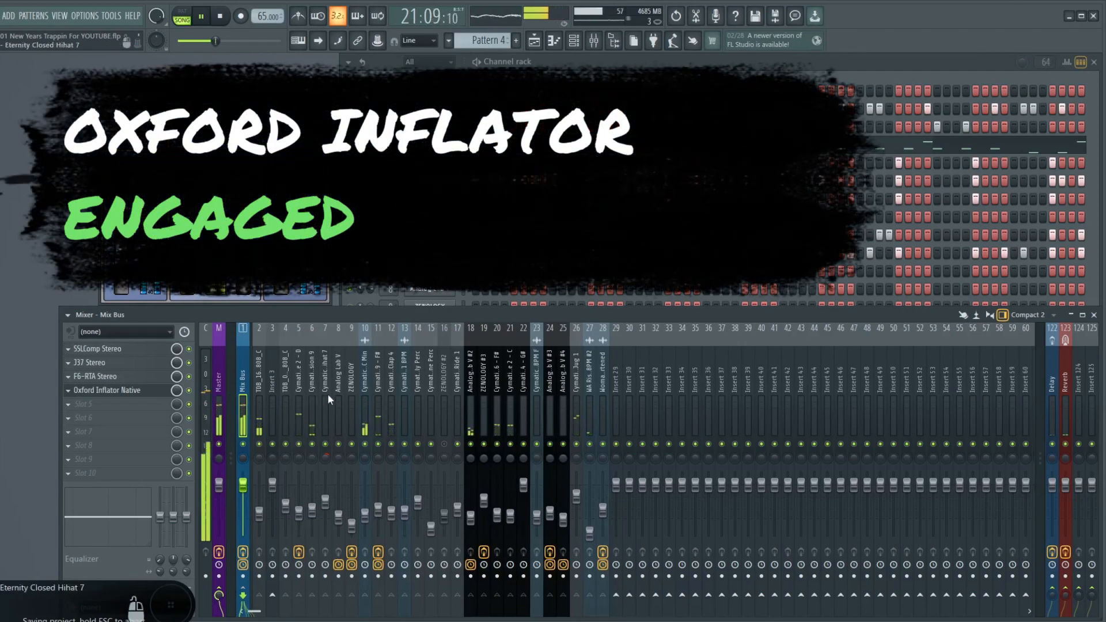
pyautogui.click(189, 391)
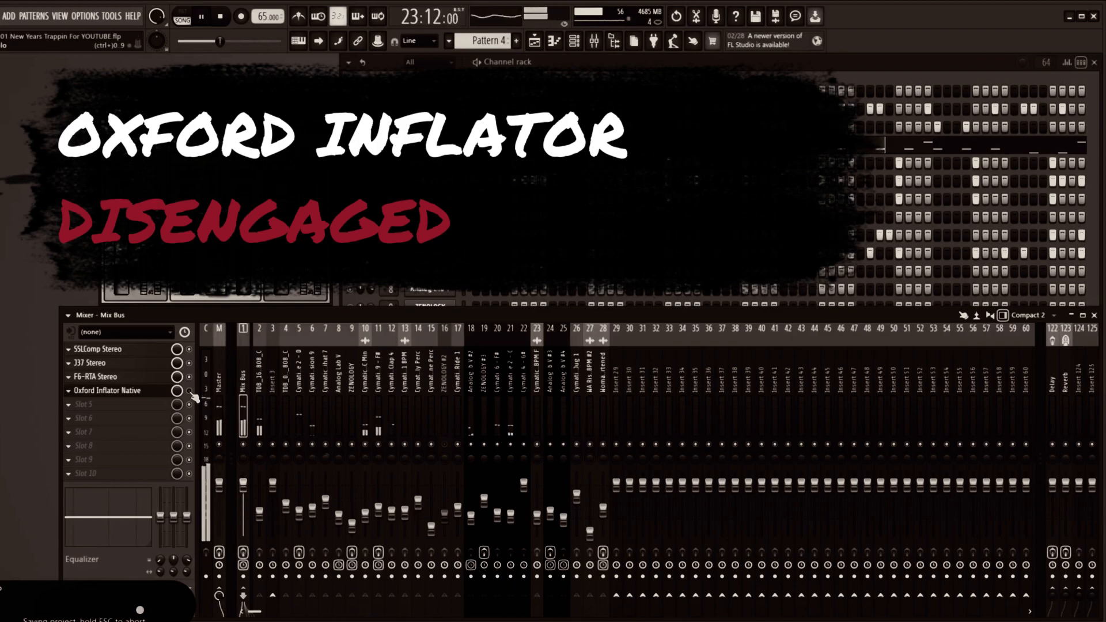
pyautogui.click(189, 391)
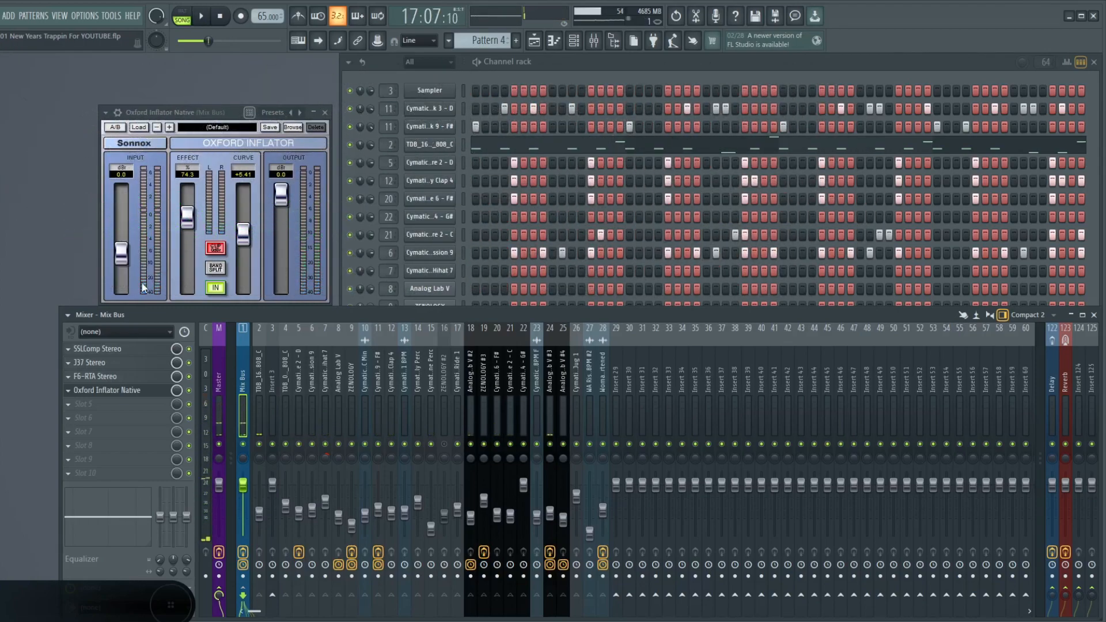
pyautogui.hotkey('ctrl', 's')
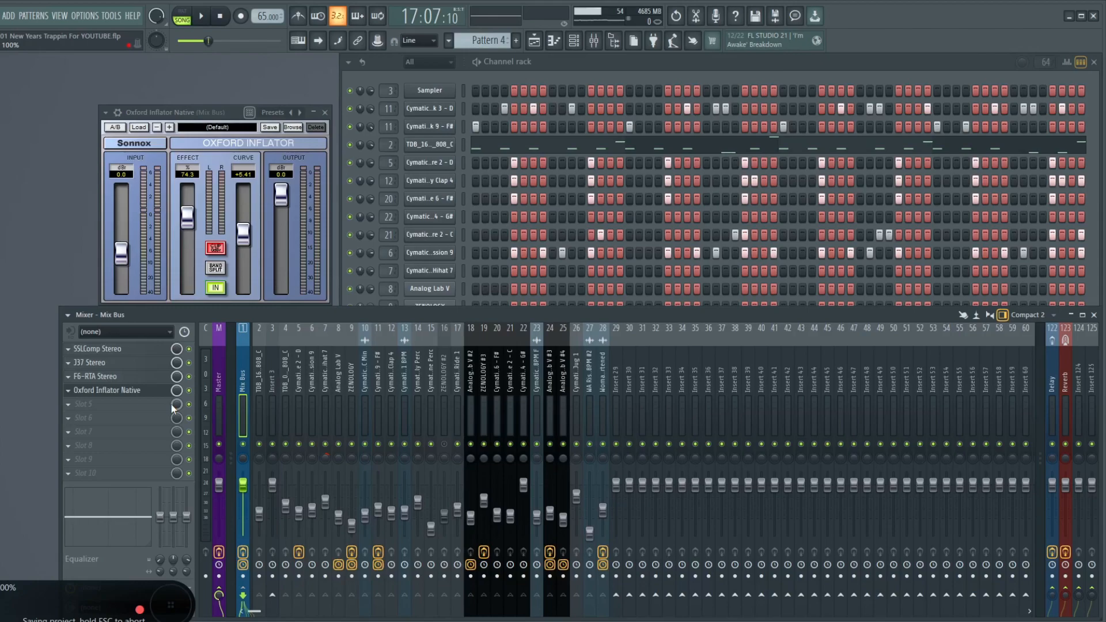
# Step: Bypass the Oxford Inflator, F6-RTA, J37 and SSLComp on the Mix Bus
pyautogui.click(189, 390)
pyautogui.click(189, 362)
pyautogui.click(189, 349)
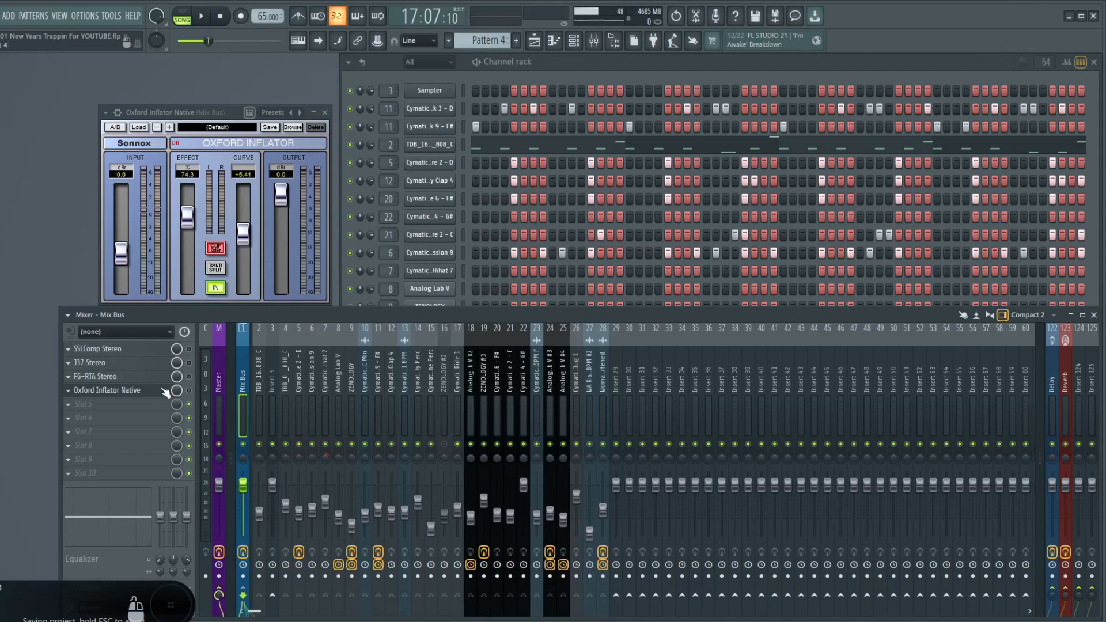
# Step: Play the song and re-engage the SSLComp, J37 and F6-RTA on the Mix Bus one after another to compare the sound
pyautogui.press('space')
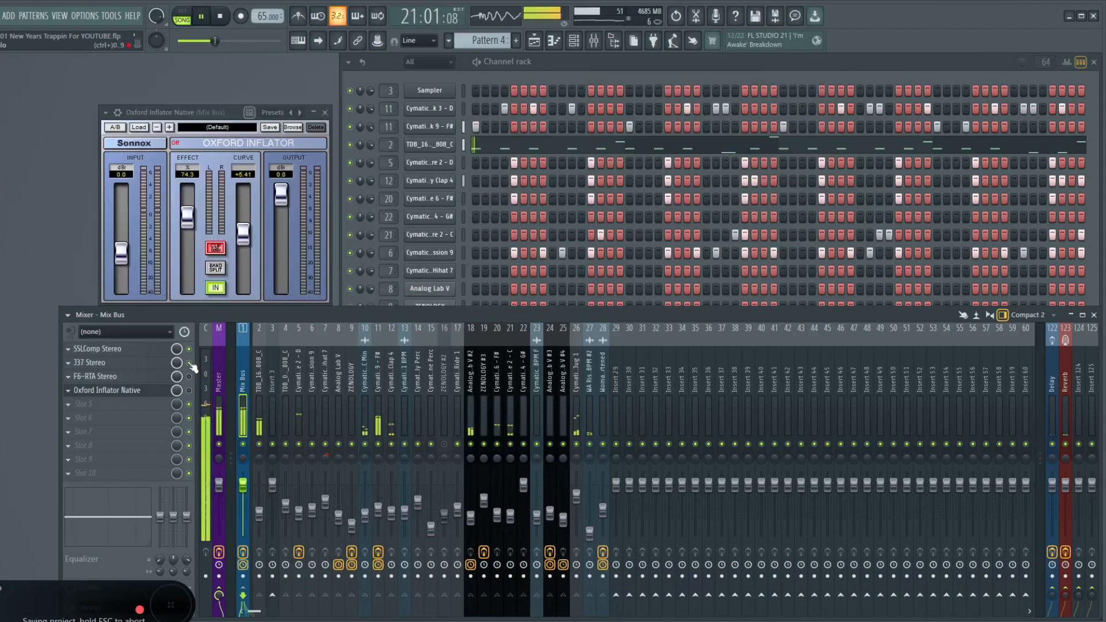
pyautogui.click(190, 363)
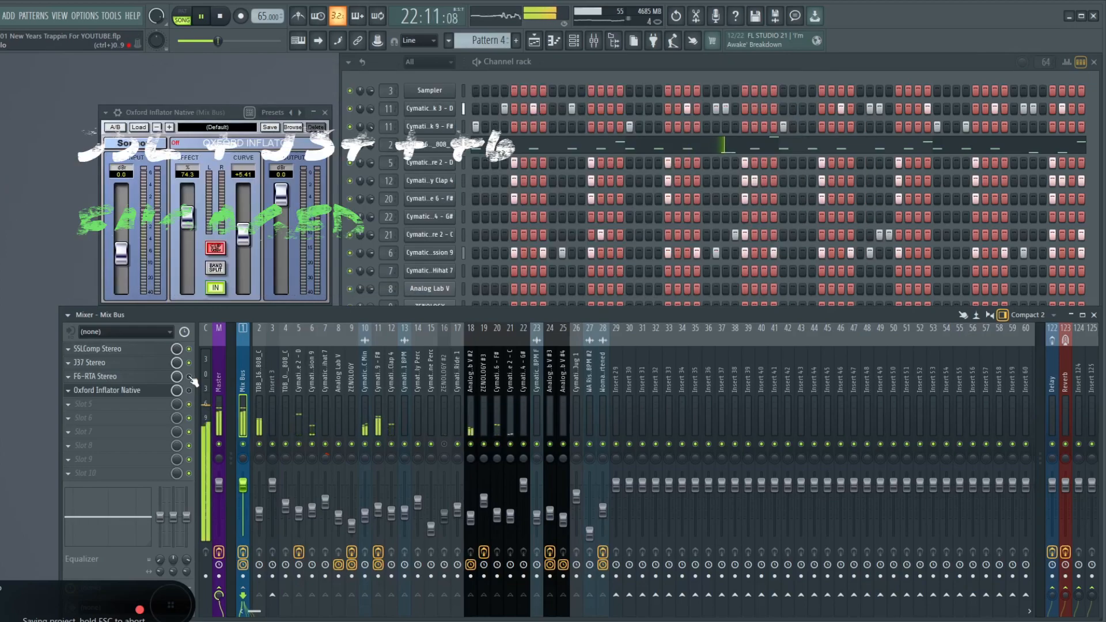
pyautogui.click(190, 376)
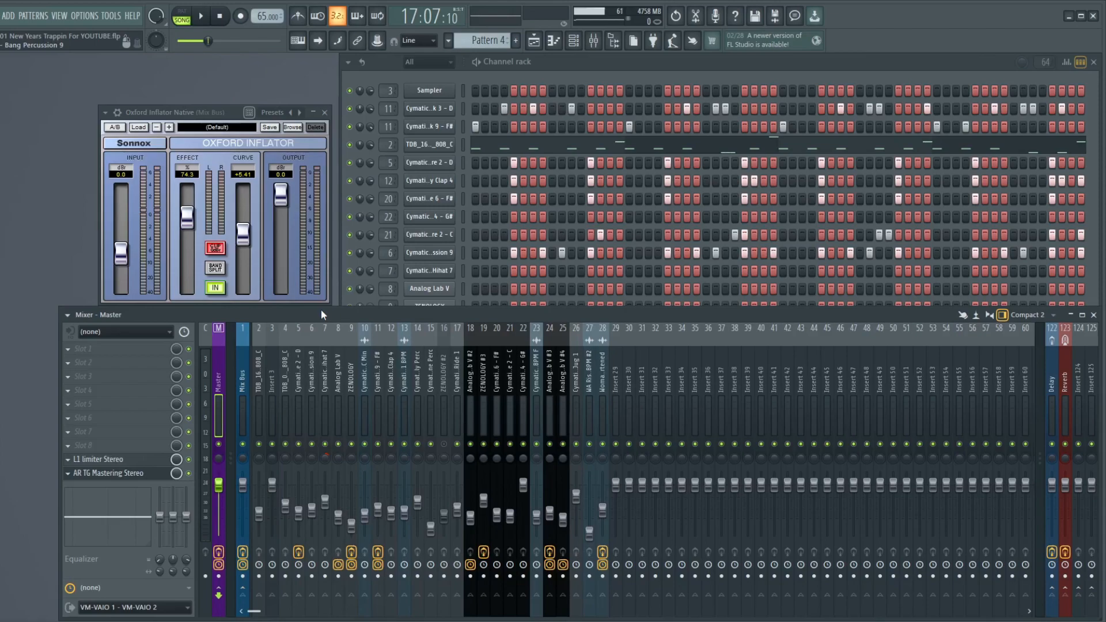
# Step: Save the project and compare the effect slots of the Mix Bus and Master tracks, leaving the Master selected
pyautogui.hotkey('ctrl', 's')
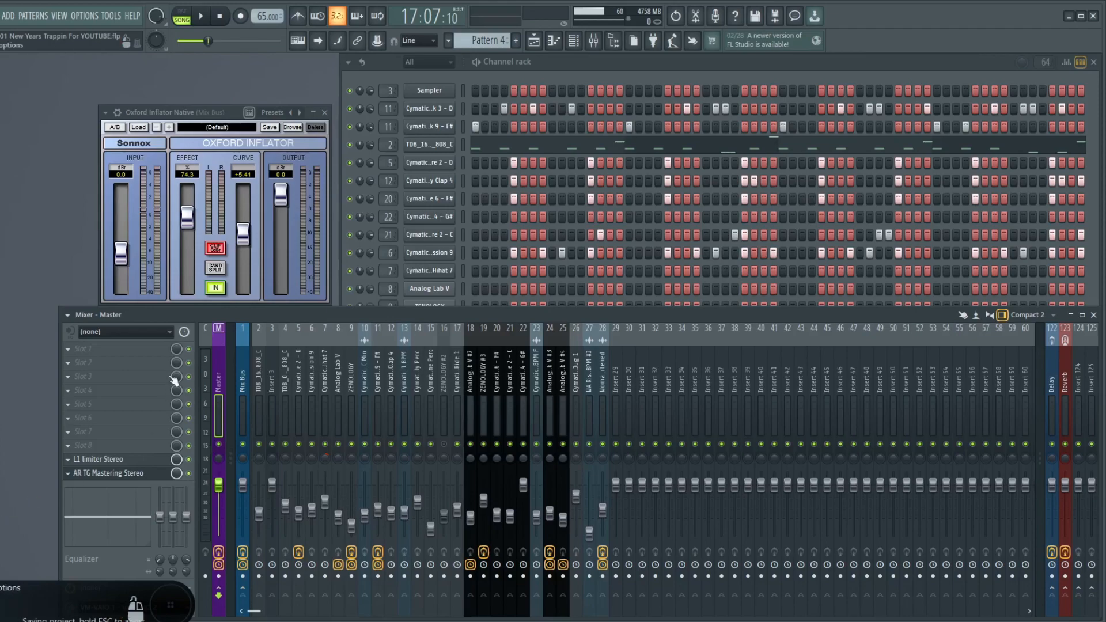
pyautogui.click(247, 407)
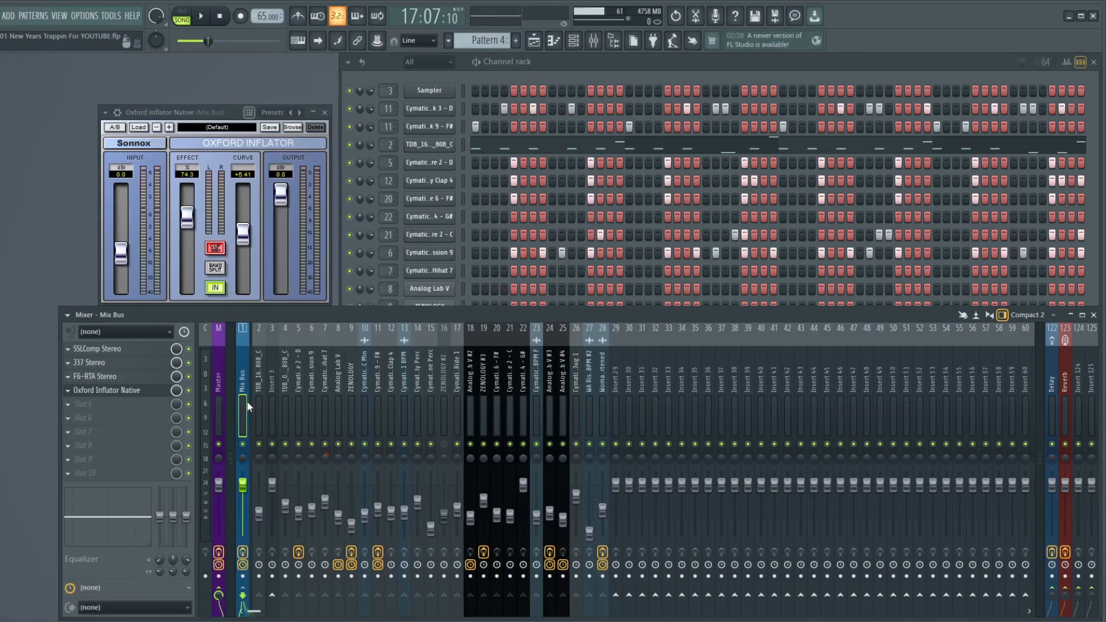
pyautogui.click(218, 408)
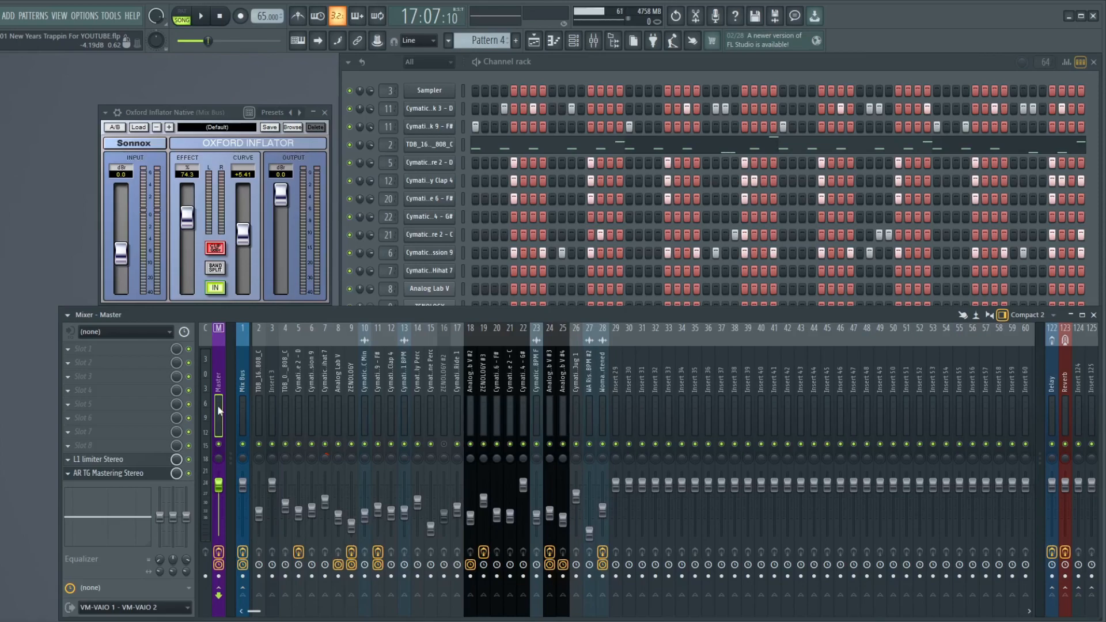
pyautogui.hotkey('ctrl', 's')
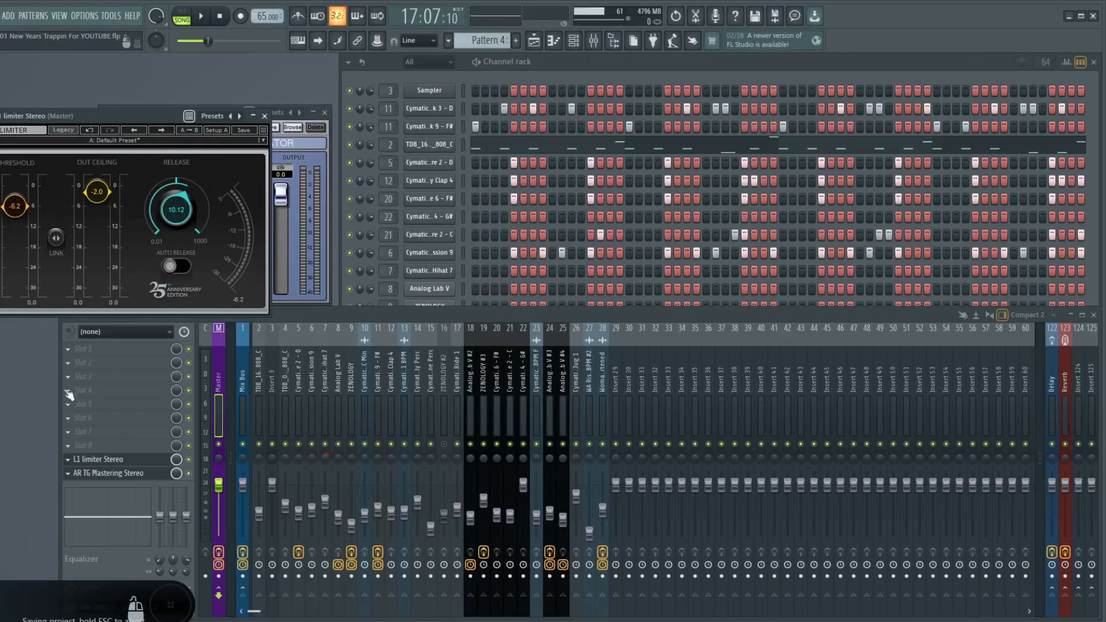
# Step: View the AR TG Mastering plugin on the Master track and close it, keeping the L1 limiter window open
pyautogui.click(93, 475)
pyautogui.click(137, 475)
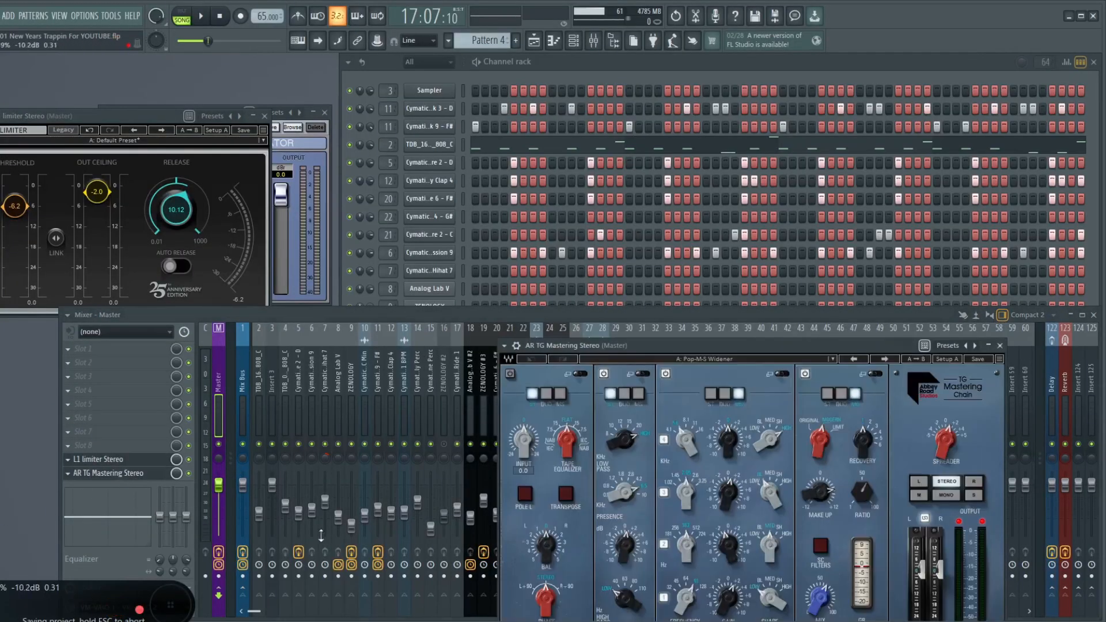
pyautogui.click(1000, 345)
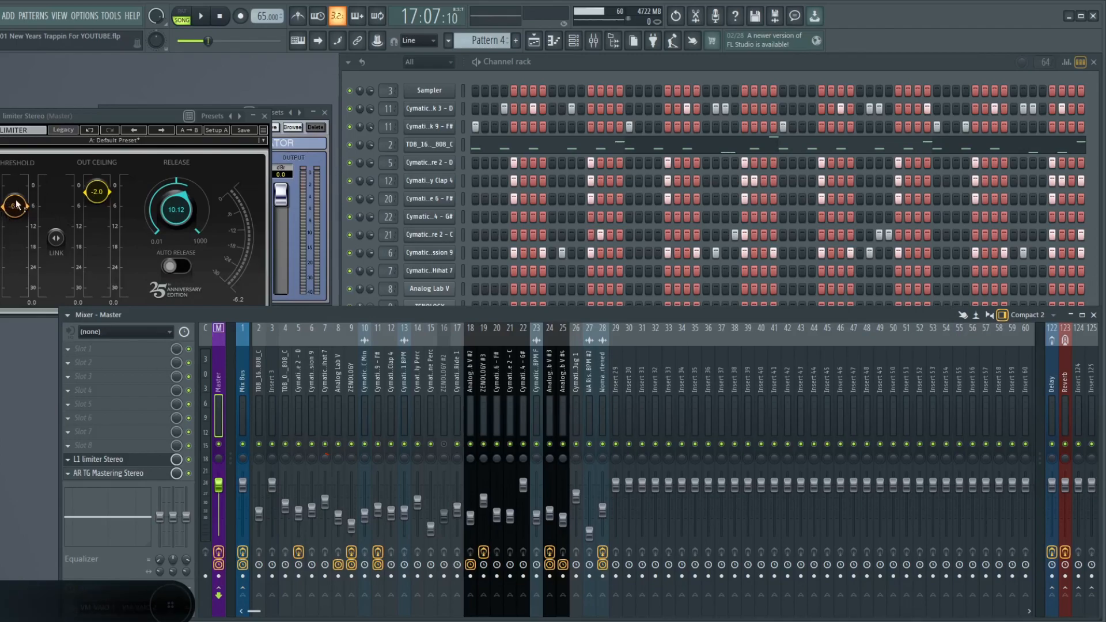
# Step: Bypass the AR TG Mastering and L1 limiter on the Master, play the song, and re-engage the limiter to compare before stopping playback
pyautogui.click(189, 473)
pyautogui.click(189, 459)
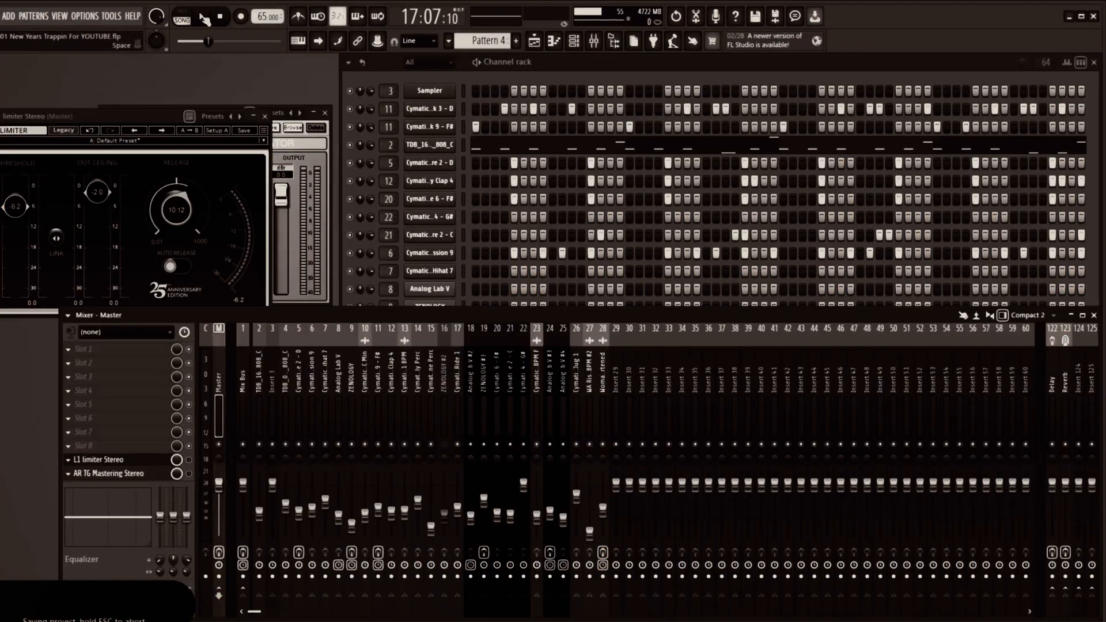
pyautogui.click(205, 19)
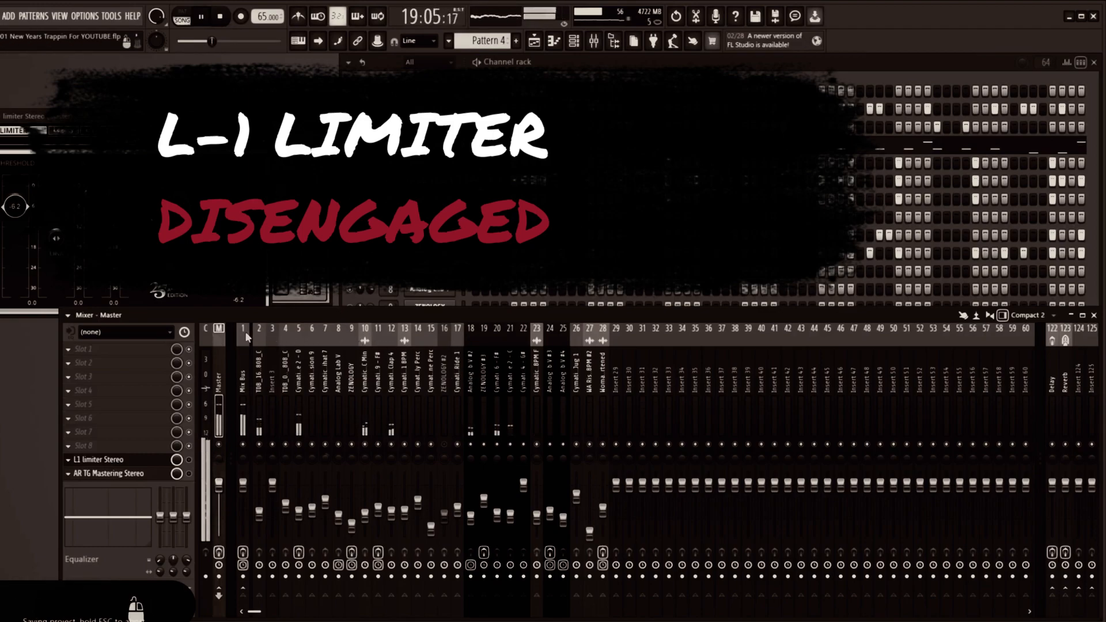
pyautogui.click(188, 459)
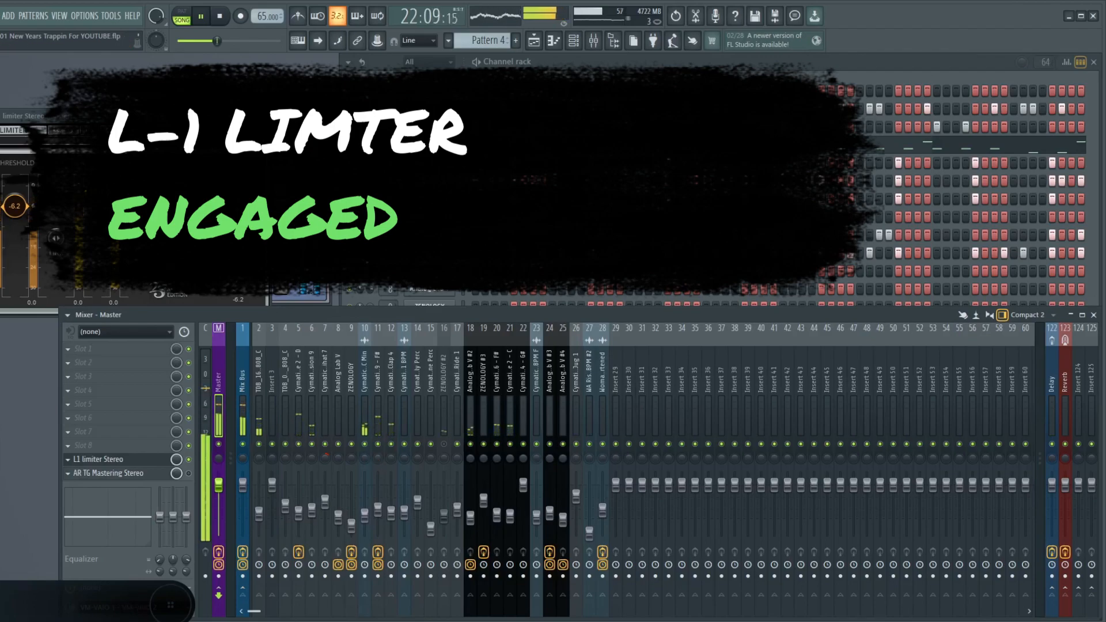
pyautogui.hotkey('ctrl', 's')
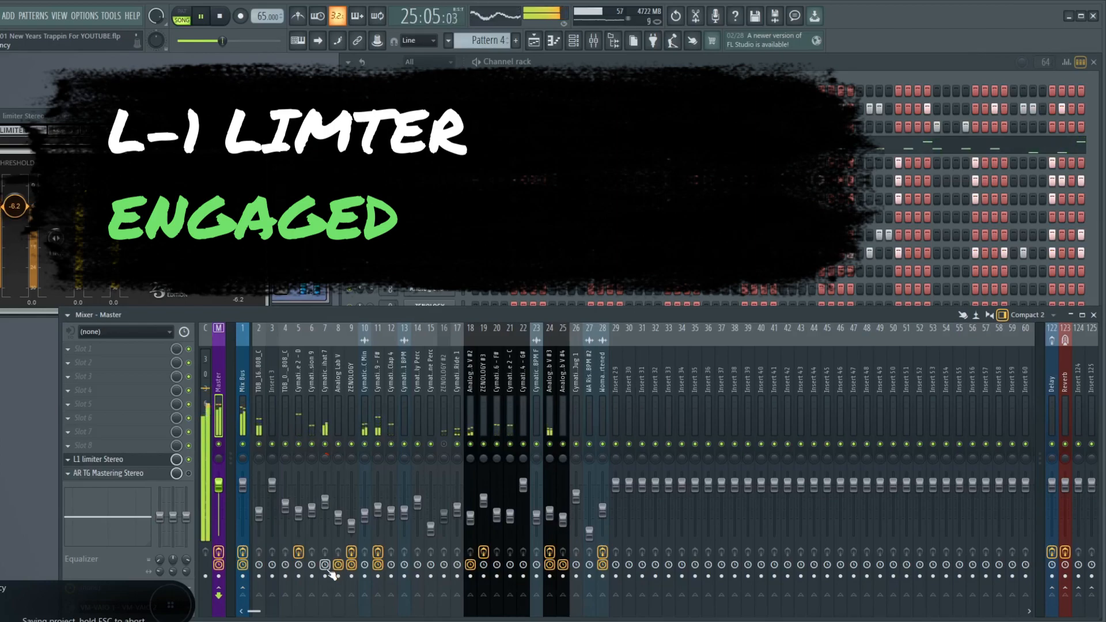
pyautogui.press('space')
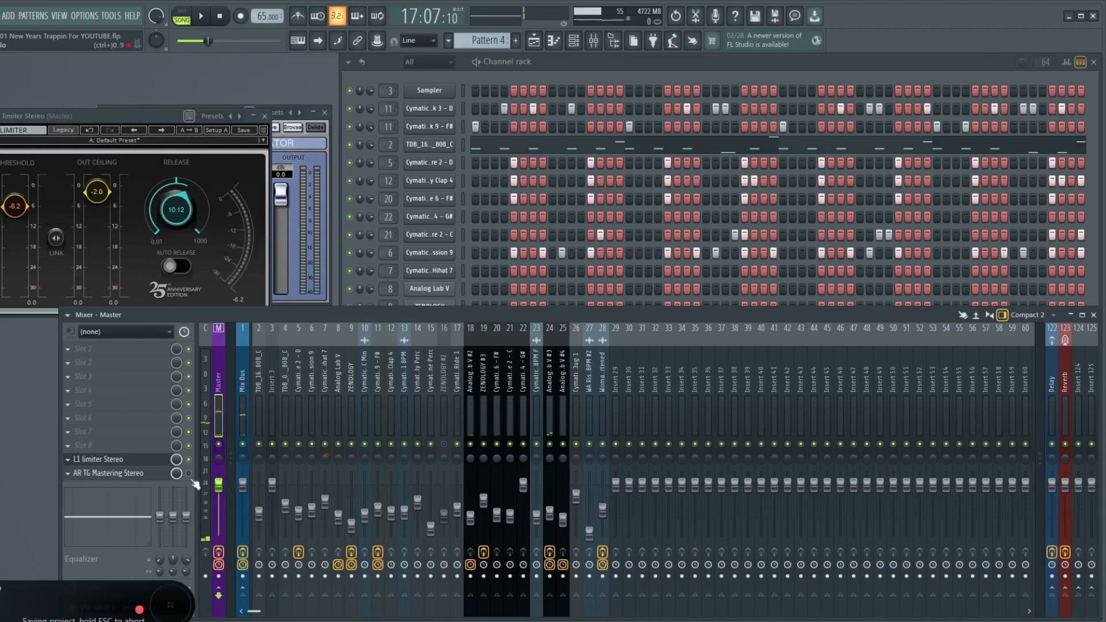
# Step: Open the AR TG Mastering plugin on the Master, move its window up beside the L1 limiter, and save the project
pyautogui.click(108, 473)
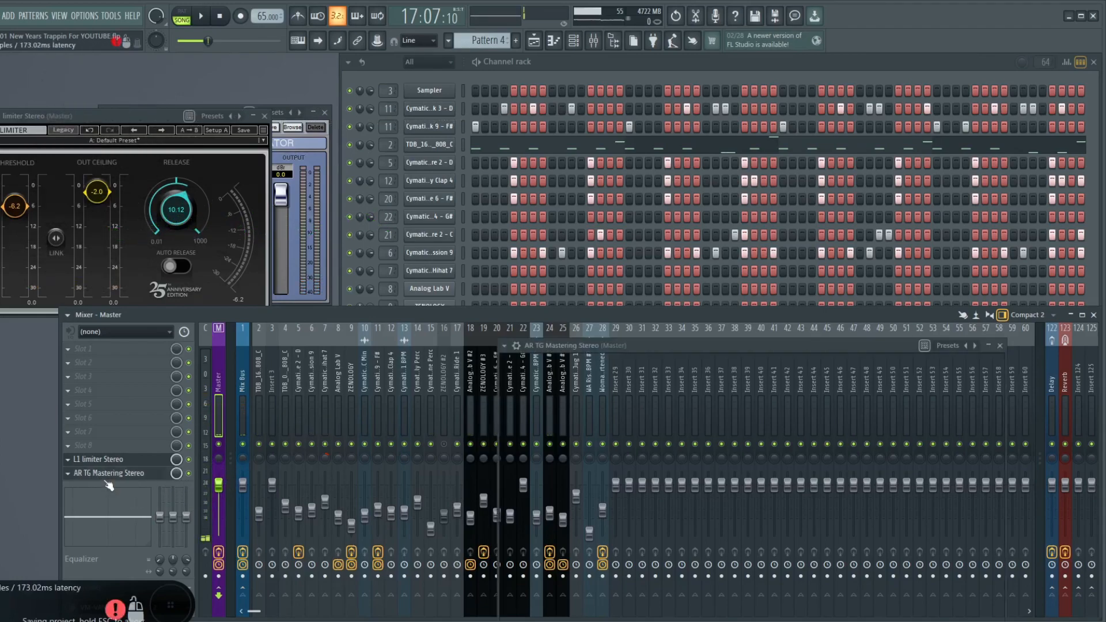
pyautogui.moveTo(765, 352); pyautogui.dragTo(551, 97)
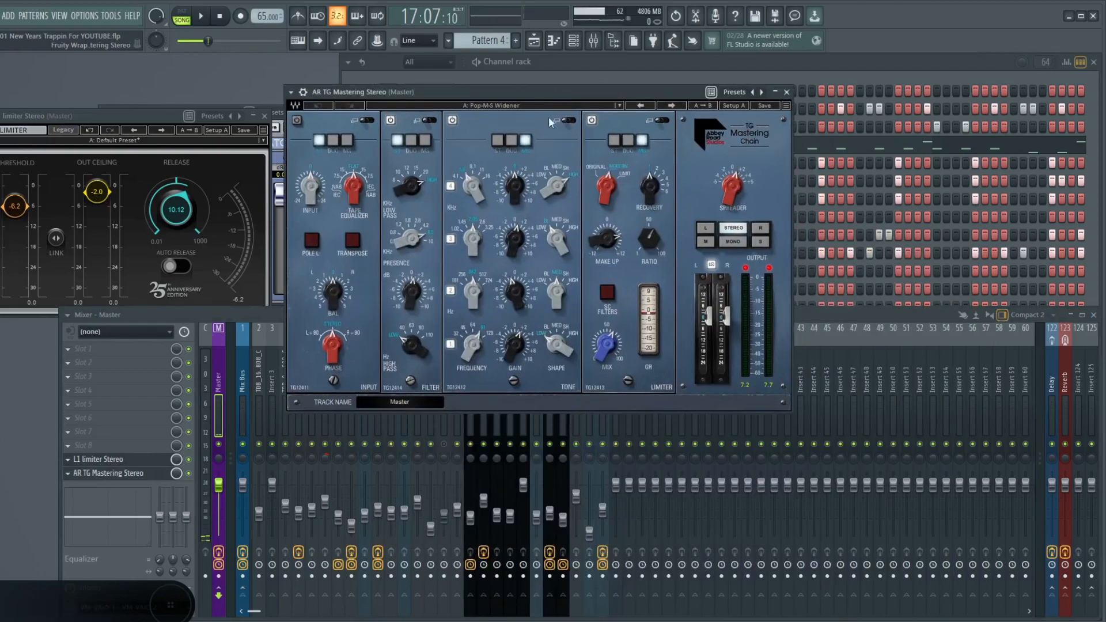
pyautogui.hotkey('ctrl', 's')
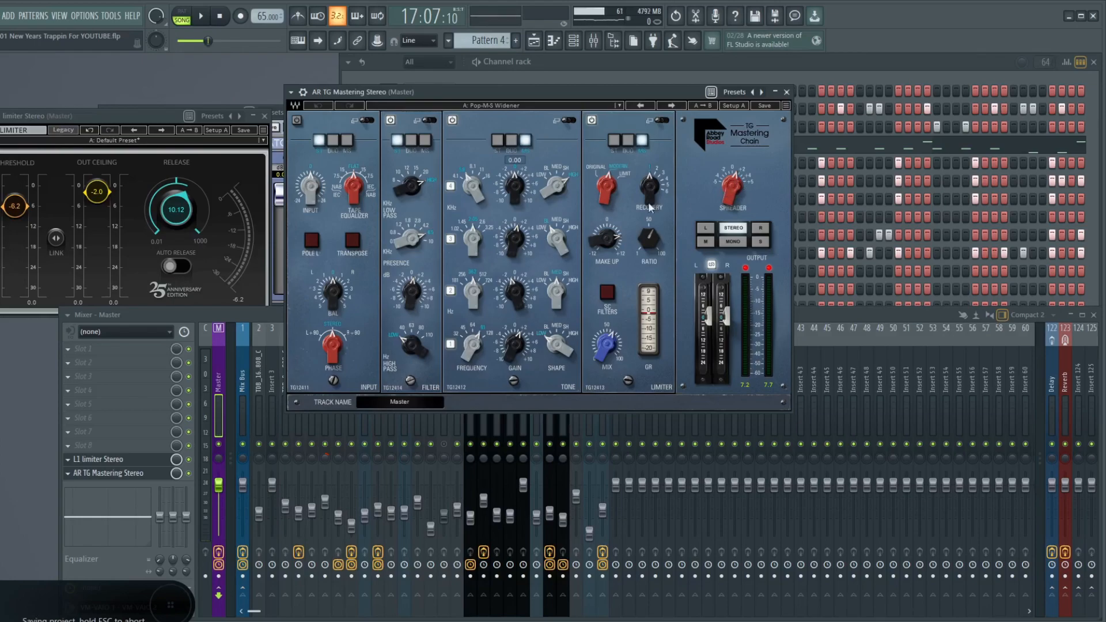
# Step: Bypass the AR TG Mastering plugin and play the song without it, with the plugin window brought in front of the mixer
pyautogui.click(188, 474)
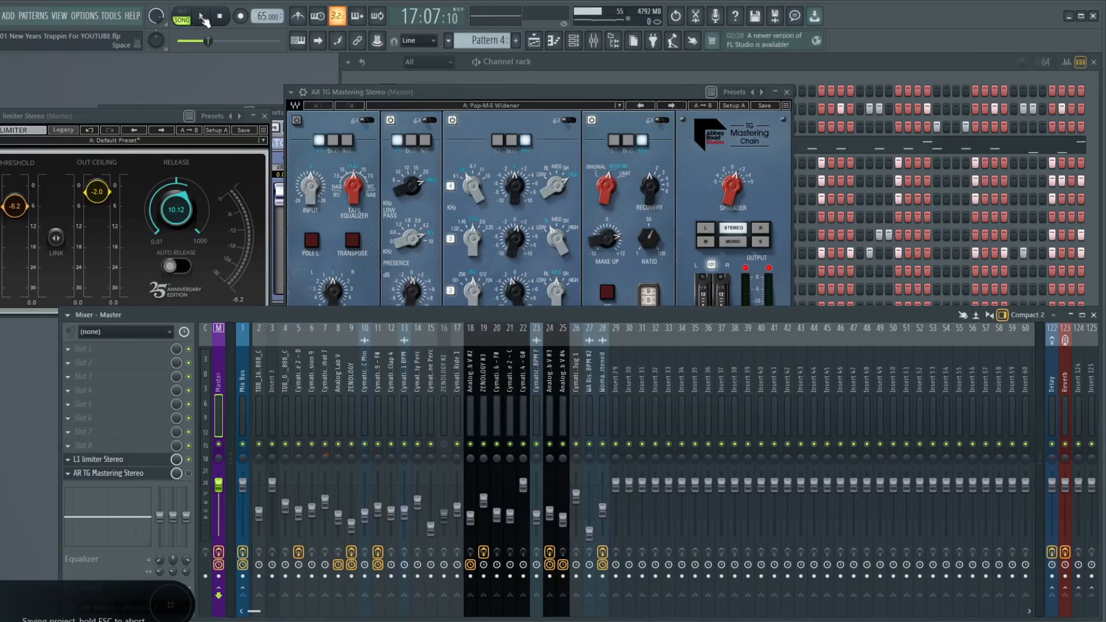
pyautogui.click(201, 18)
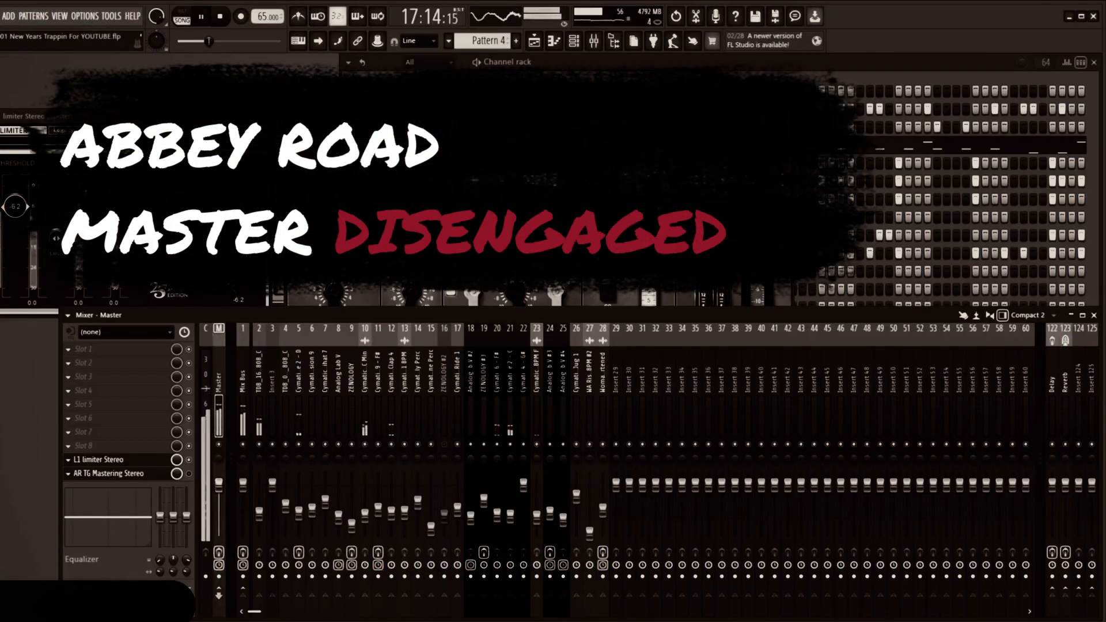
pyautogui.click(489, 138)
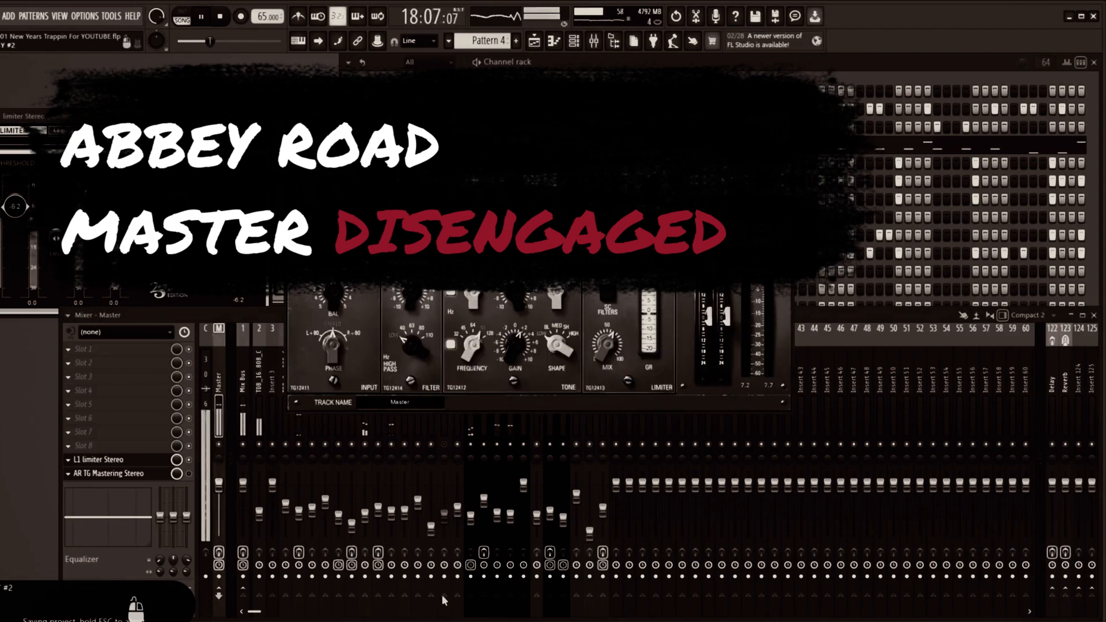